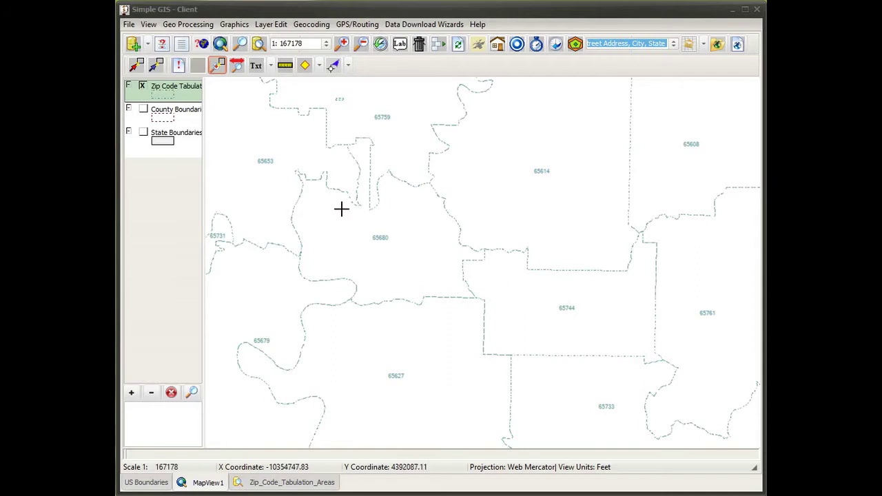
Show the Zip_Code_Tabulation_Areas attribute table with the *PERIM_MI and *AREA_ACRES columns widened enough to read their full values.
left_click(291, 483)
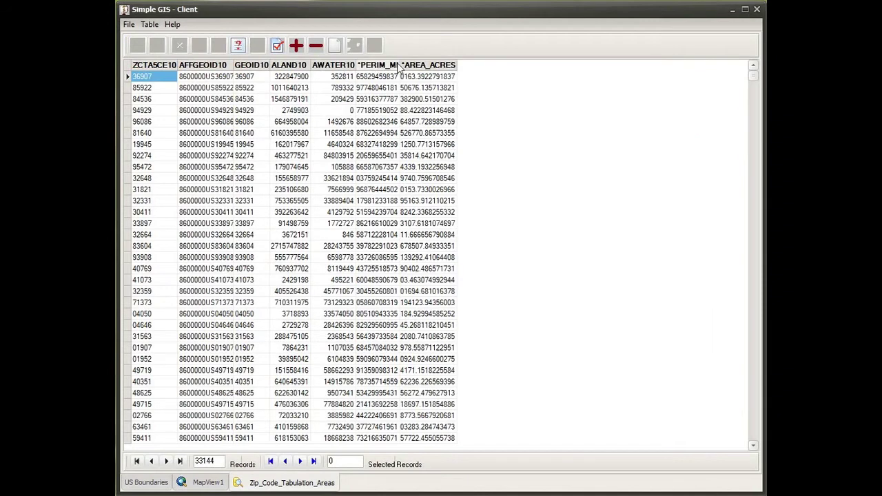
left_click_drag(400, 65, 420, 65)
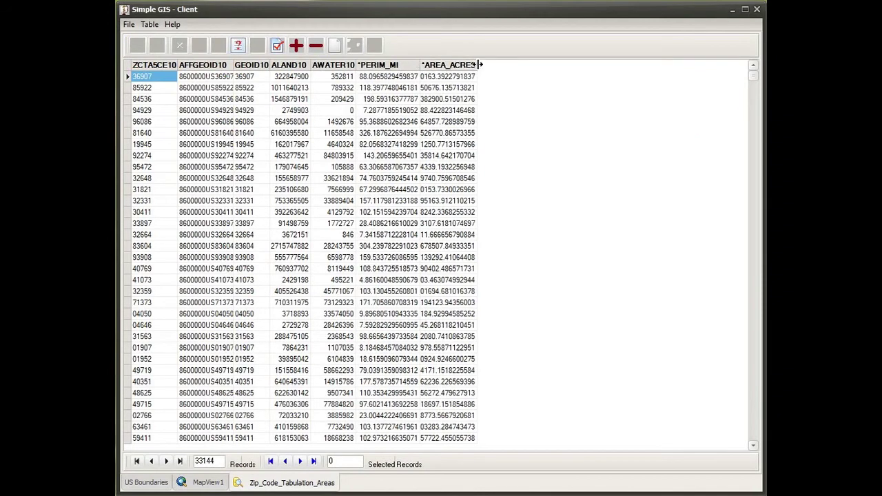
left_click_drag(481, 65, 495, 65)
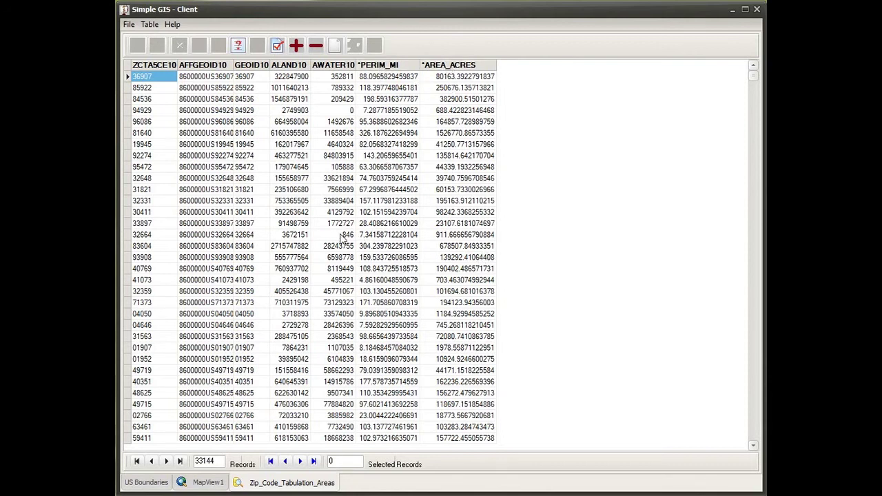
Create the map document Map1 from the current map view, using the small page full view portrait template.
left_click(202, 482)
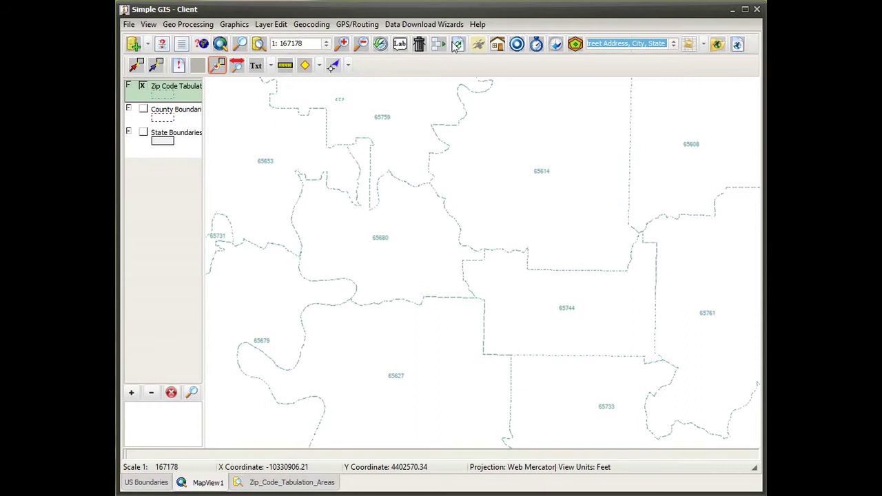
left_click(737, 45)
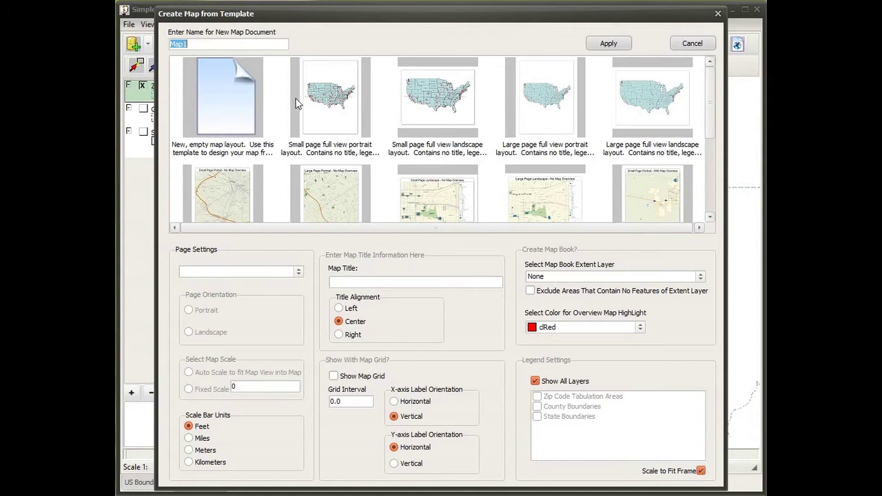
left_click(328, 112)
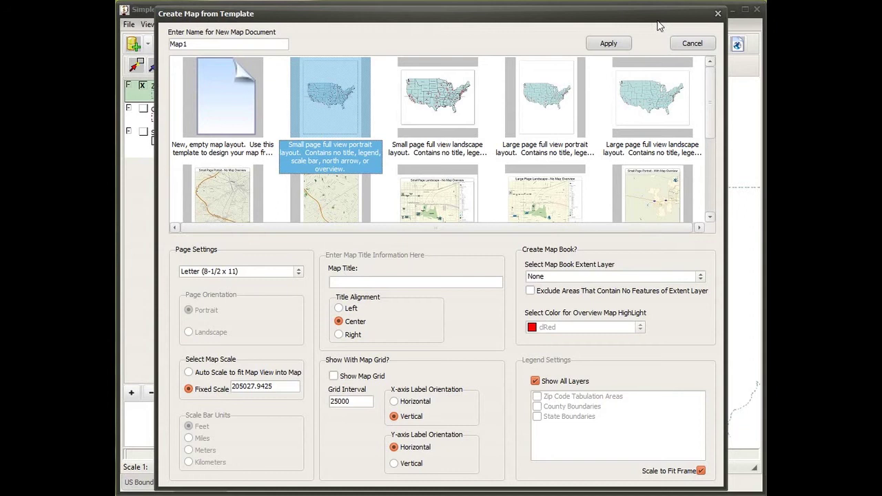
left_click(599, 49)
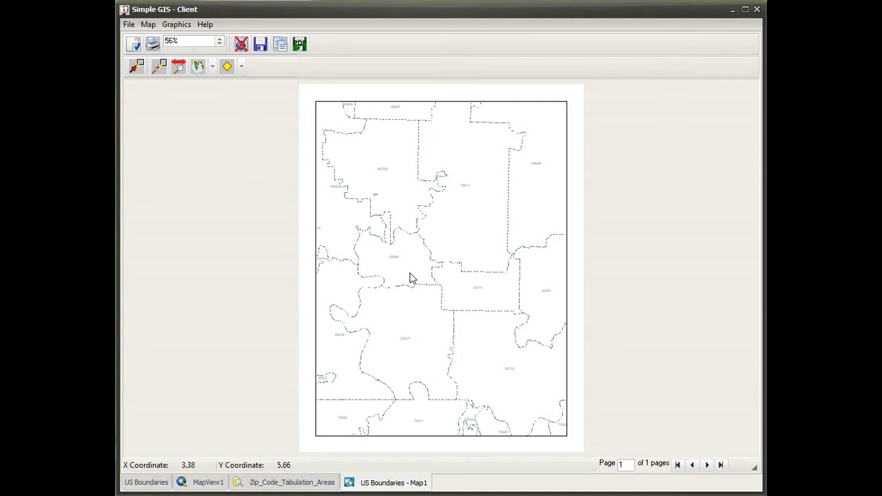
Place a table about 4.9 wide and 3.2 high on the lower half of the map layout.
left_click(212, 67)
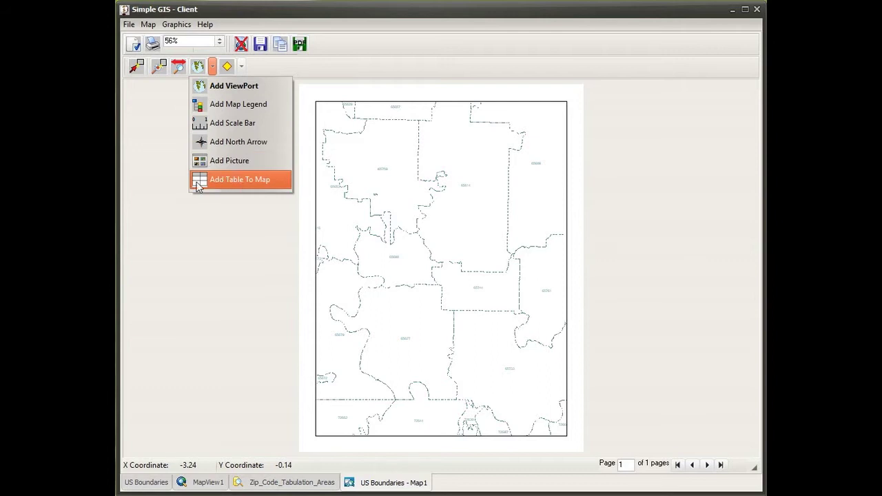
left_click(241, 181)
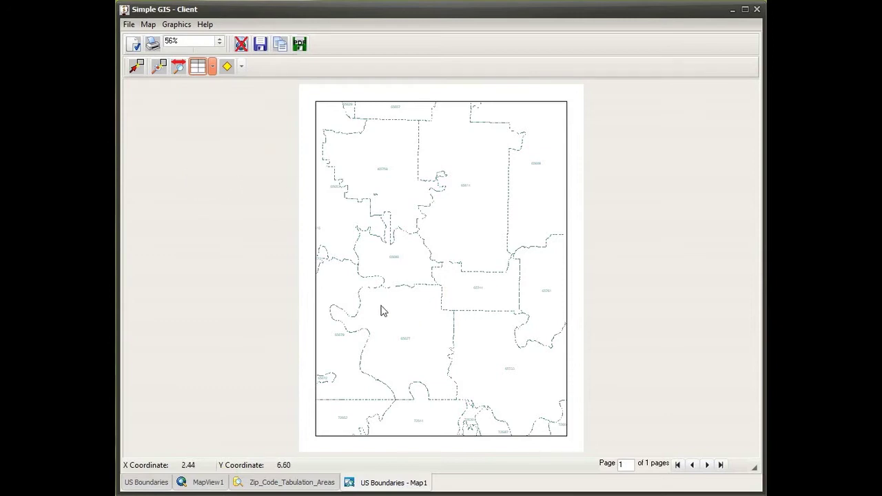
left_click_drag(366, 300, 530, 412)
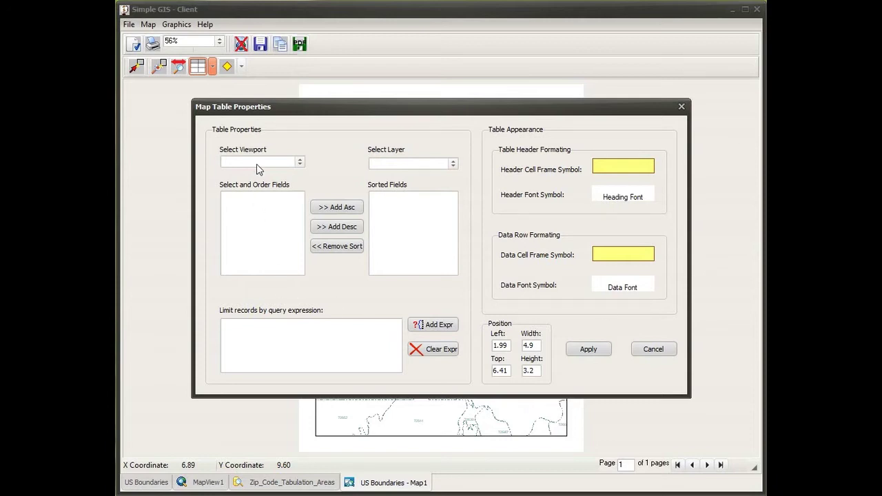
Link the map table to ViewPort1 and the Zip Code Tabulation Areas layer.
left_click(299, 163)
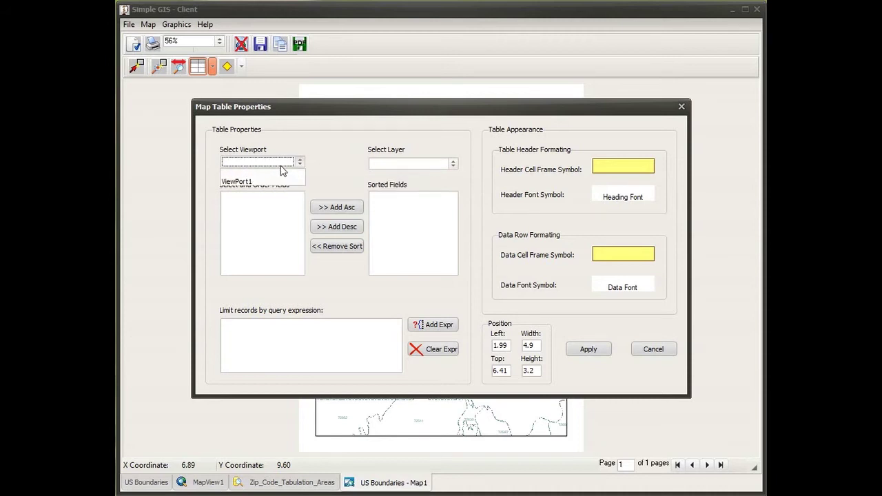
left_click(235, 182)
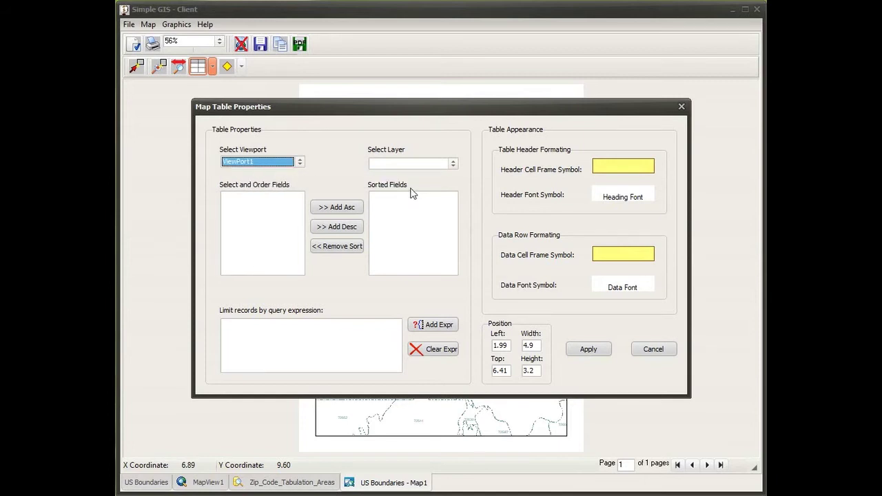
left_click(453, 164)
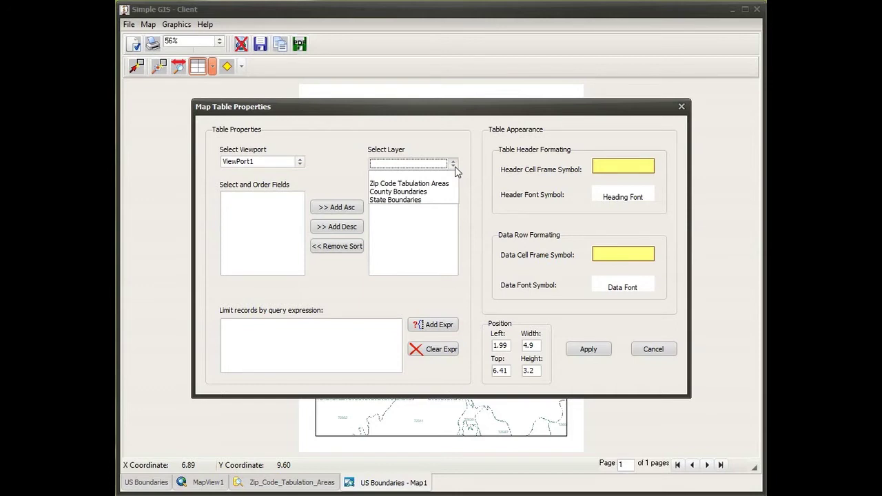
left_click(415, 184)
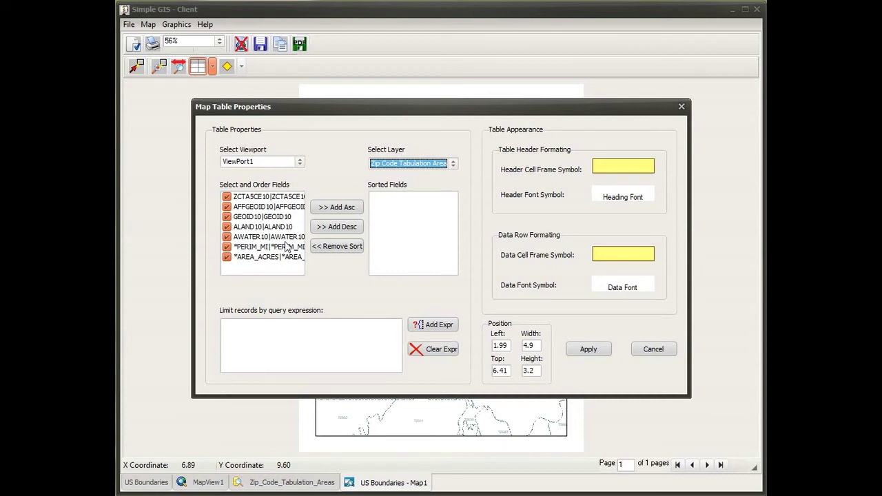
Set the alias of the ZCTA5CE10 field to Name.
double_click(281, 197)
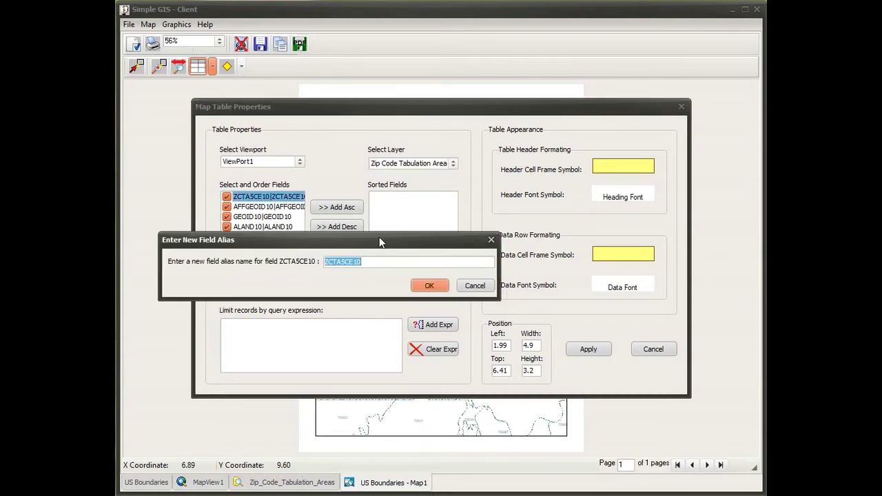
type("I")
left_click(429, 286)
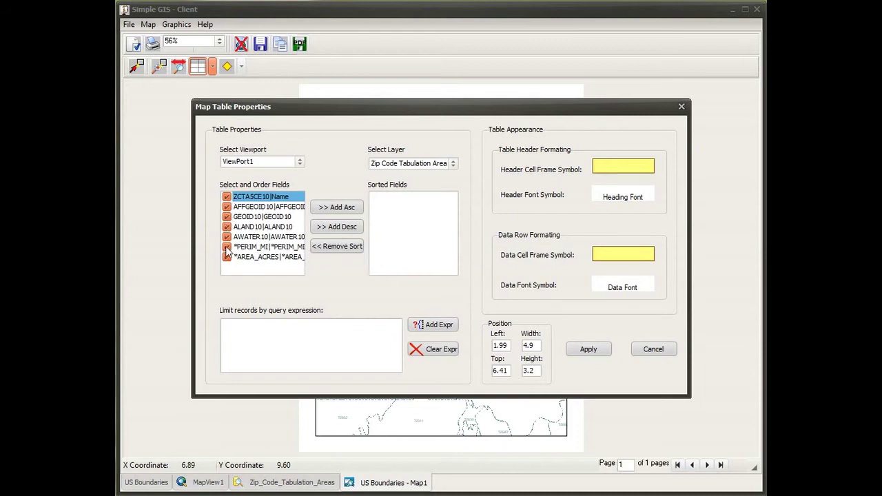
Exclude the AFFGEOID10, GEOID10, ALAND10 and AWATER10 fields from the map table.
left_click(227, 207)
left_click(226, 216)
left_click(227, 227)
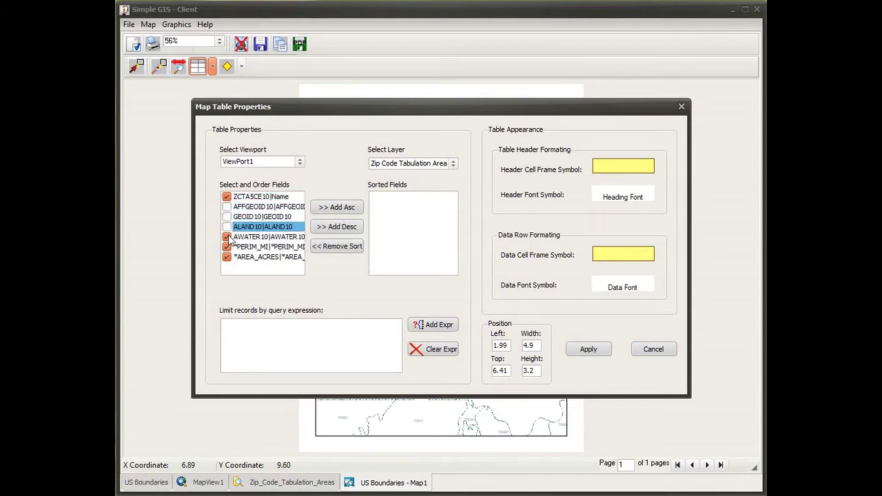
left_click(227, 236)
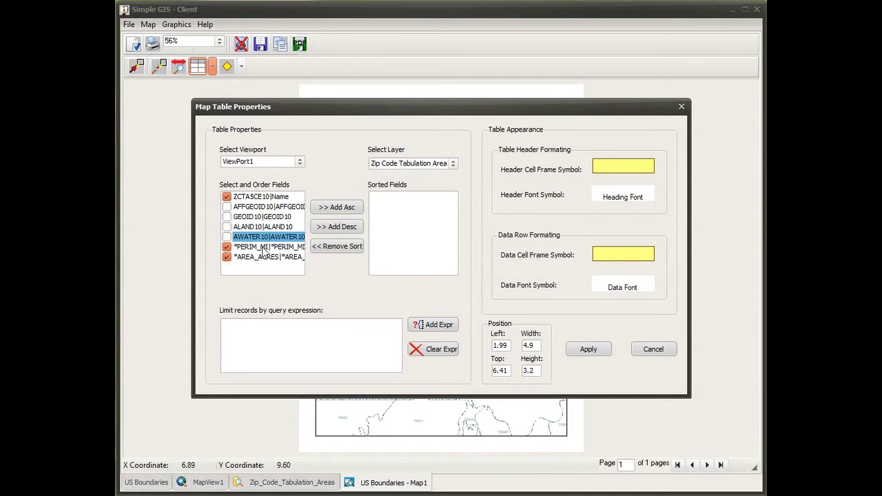
Set the field aliases to "Perimeter (Mi)" for *PERIM_MI and "Area (Acres)" for *AREA_ACRES.
double_click(287, 250)
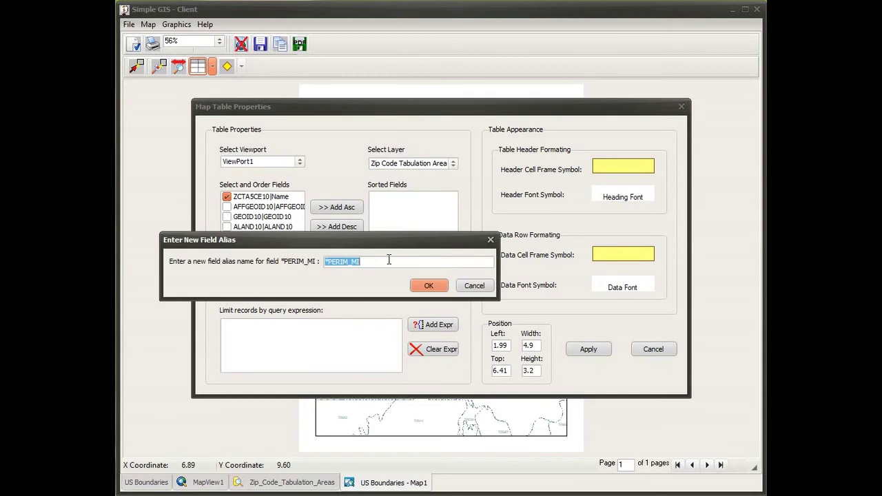
type("Perimeter (Mi")
left_click(421, 287)
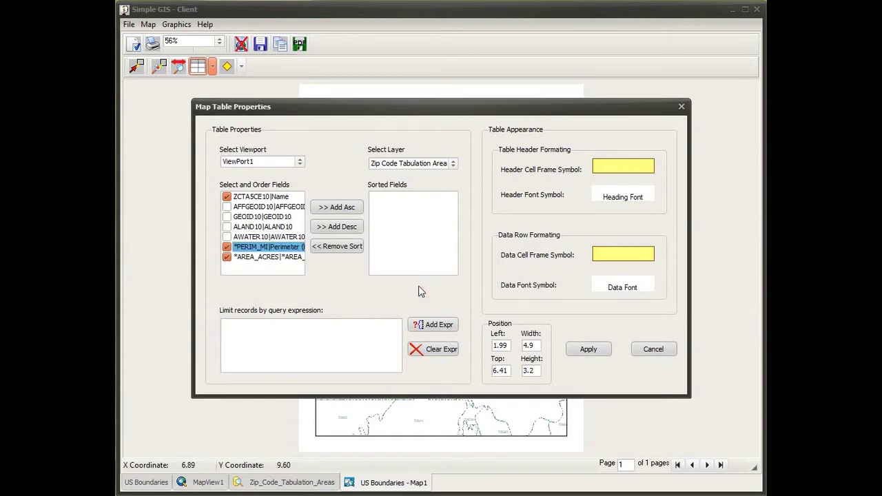
double_click(279, 259)
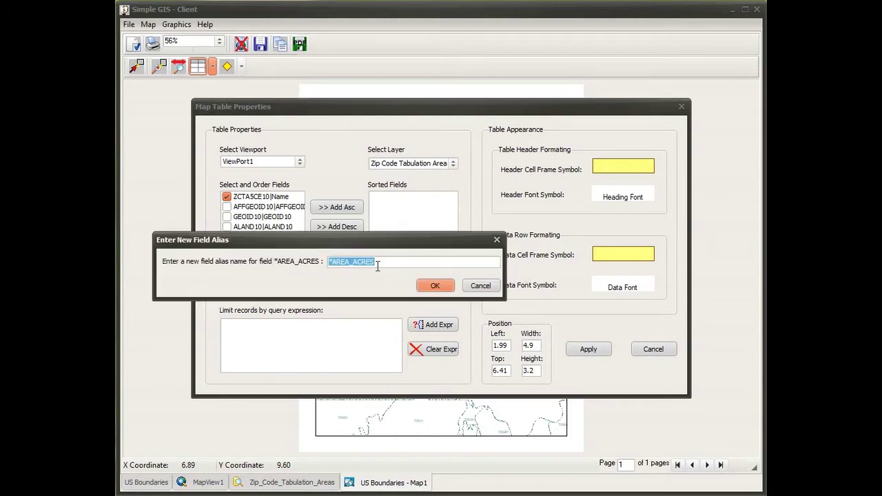
type("Area (Acres")
left_click(434, 288)
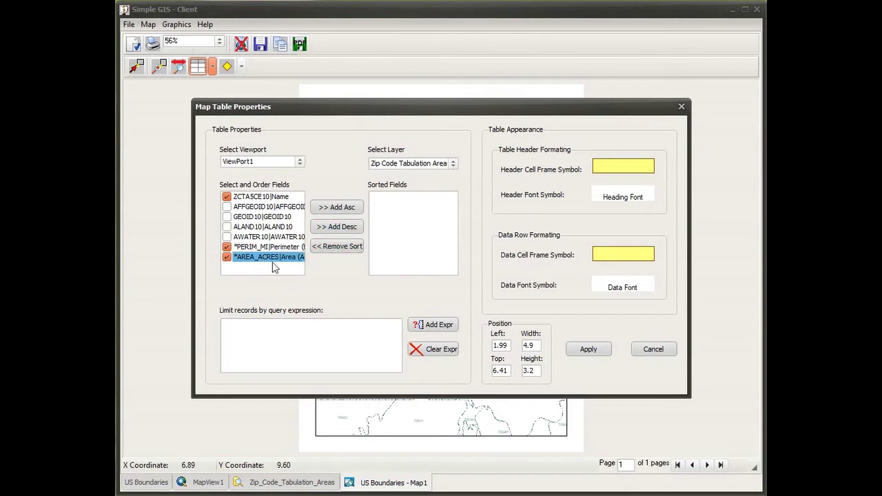
Sort the table in ascending order by ZCTA5CE10 and rearrange the field order so *PERIM_MI sits directly after AFFGEOID10.
left_click(254, 199)
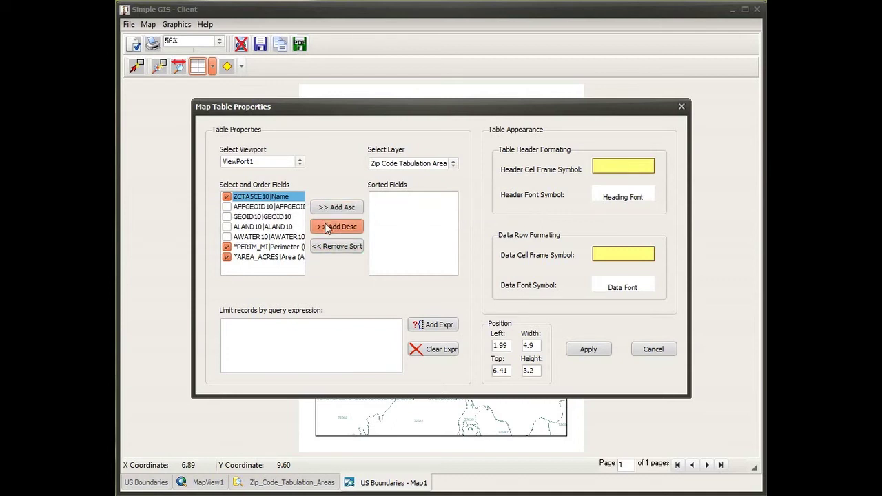
left_click(339, 209)
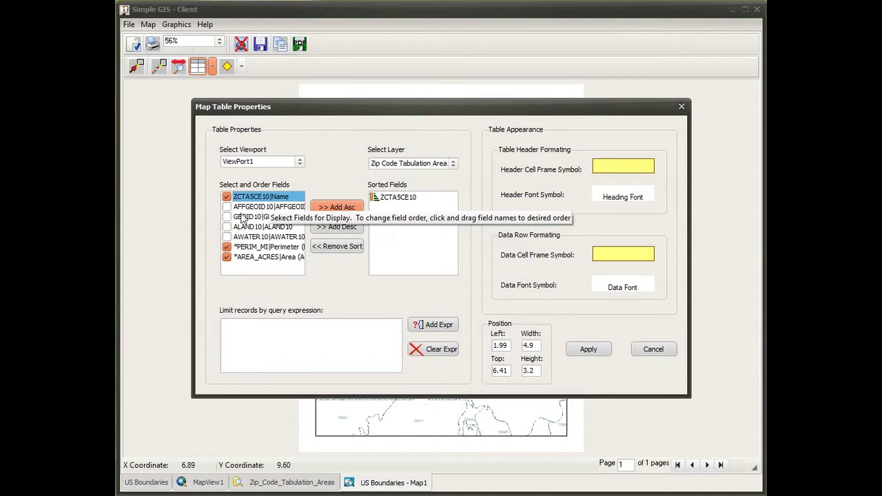
left_click_drag(268, 255, 264, 203)
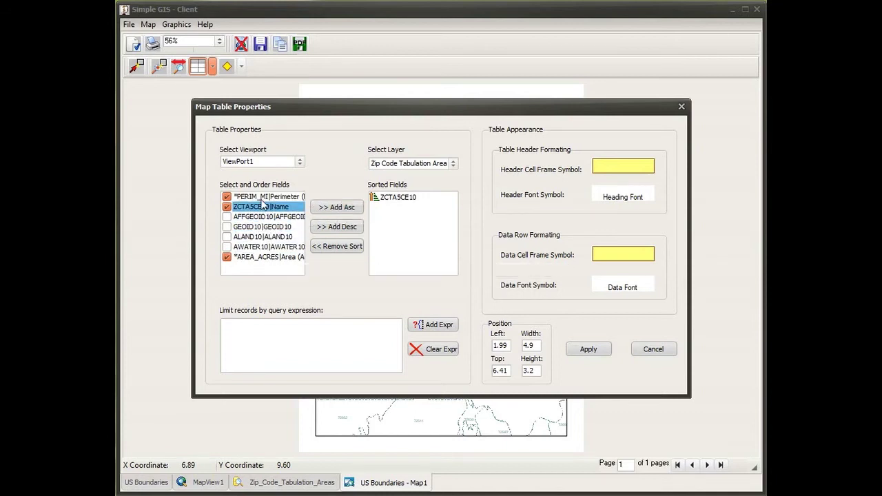
left_click(279, 198)
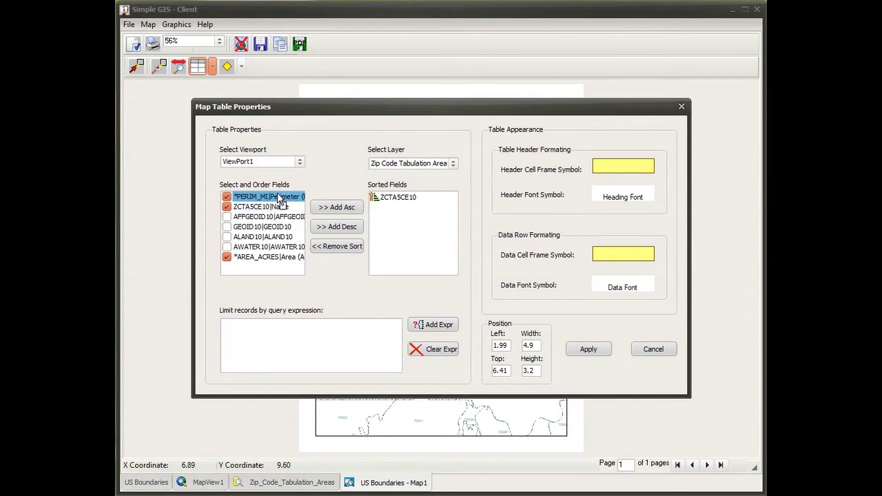
left_click(278, 207)
left_click(274, 217)
left_click_drag(274, 216, 269, 198)
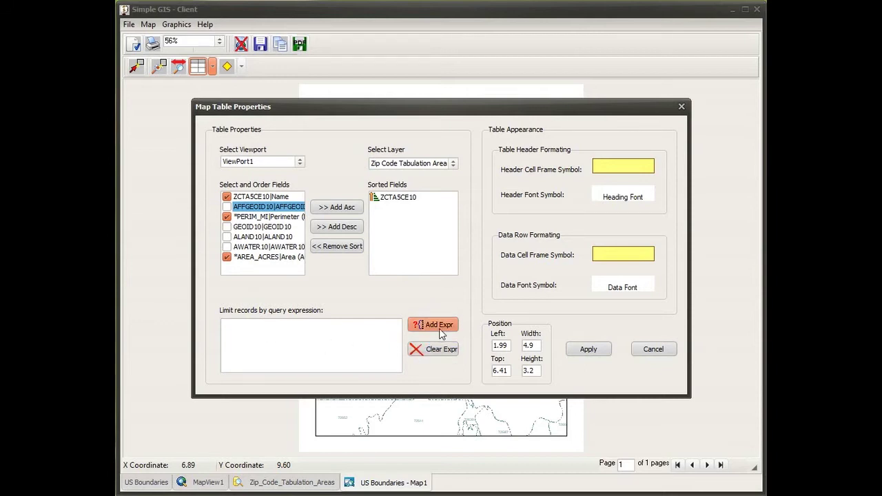
Try limiting the table records with the query expression ZCTA5CE10 = "34546", and clear the expression again.
left_click(433, 327)
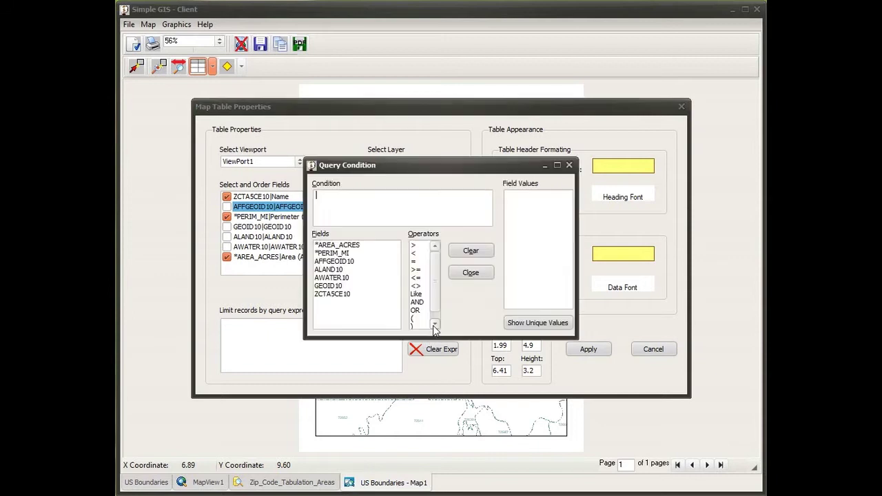
double_click(331, 295)
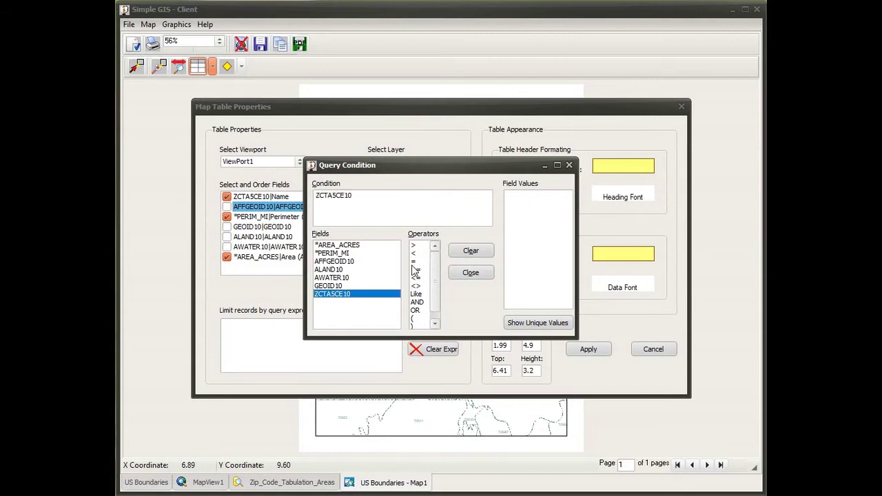
double_click(417, 261)
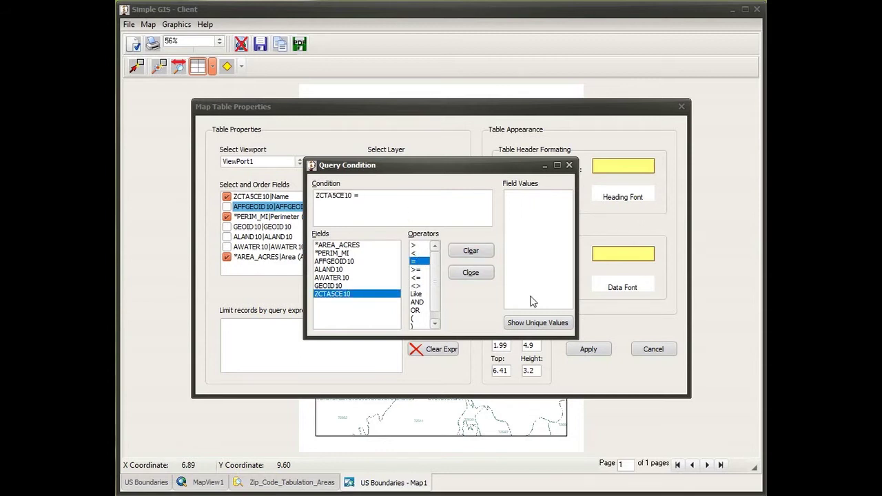
type("'34546")
left_click(479, 276)
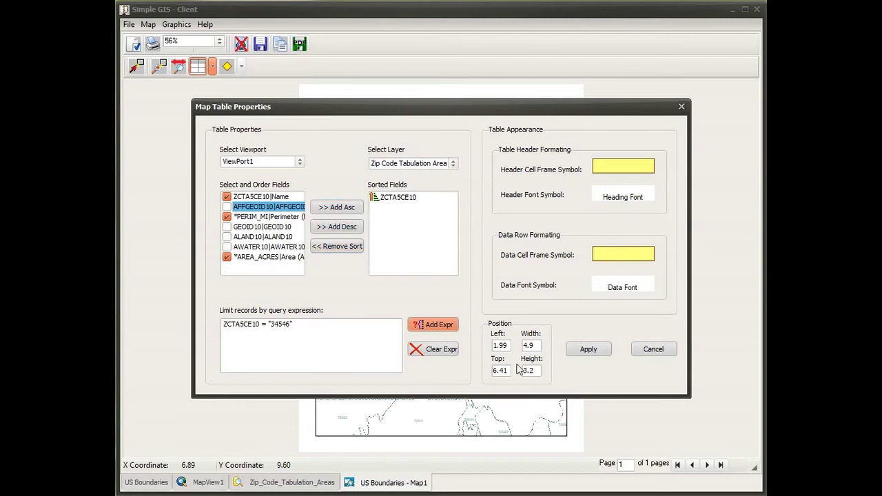
left_click(433, 351)
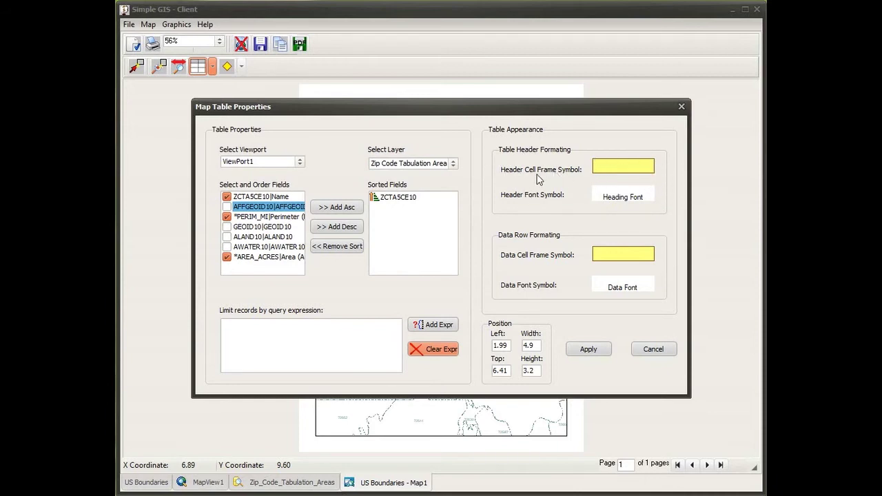
Set the table's header font symbol to bold Microsoft Sans Serif.
double_click(615, 198)
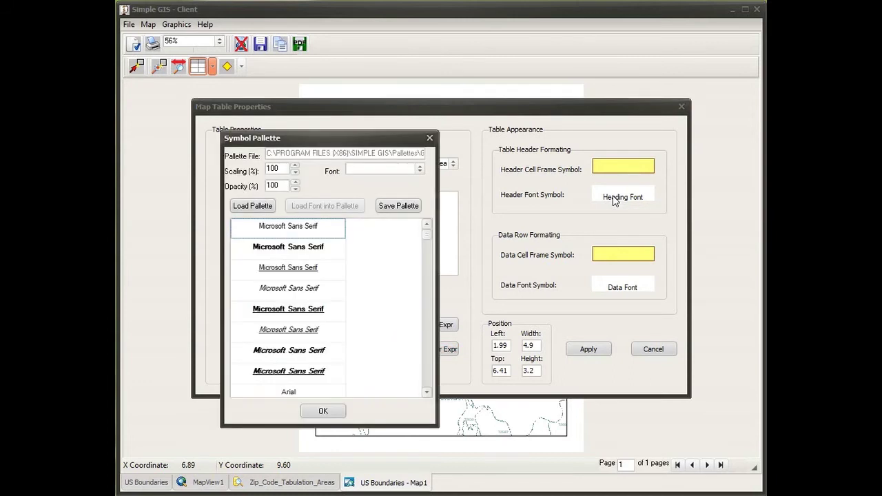
left_click(298, 254)
left_click(325, 411)
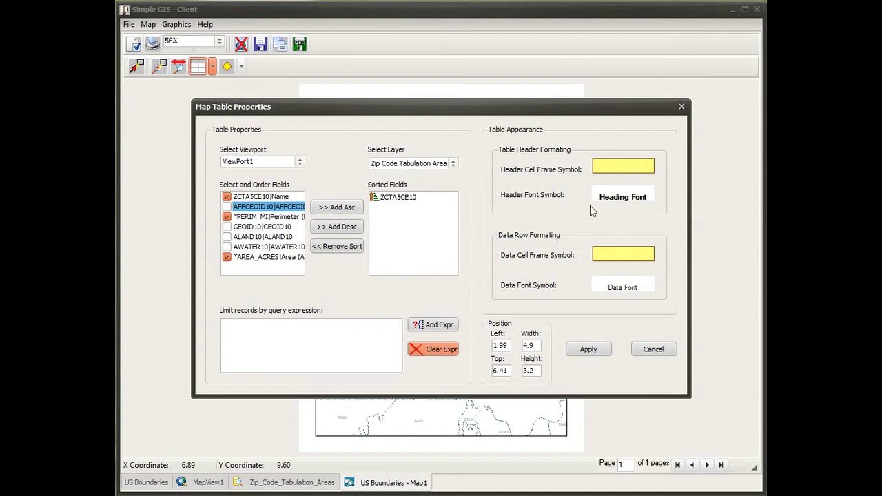
Set the table's data cell frame symbol to the unfilled rectangle with a black outline and apply the table properties.
double_click(628, 260)
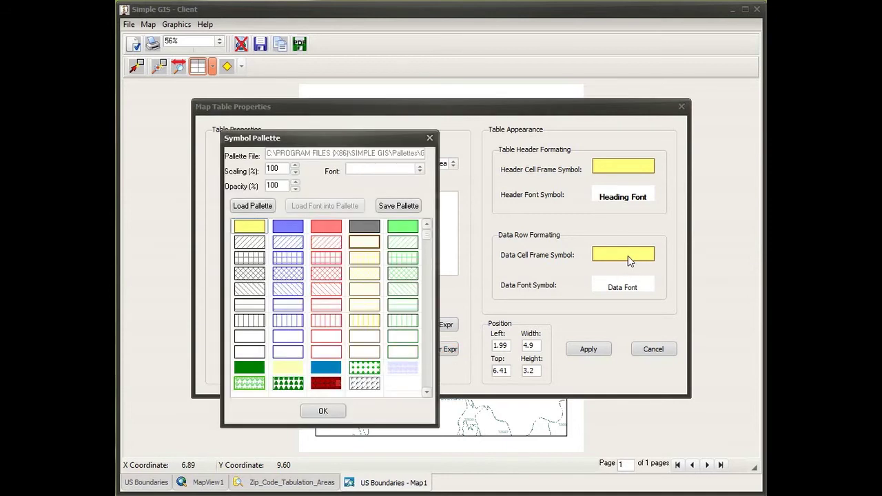
left_click(250, 339)
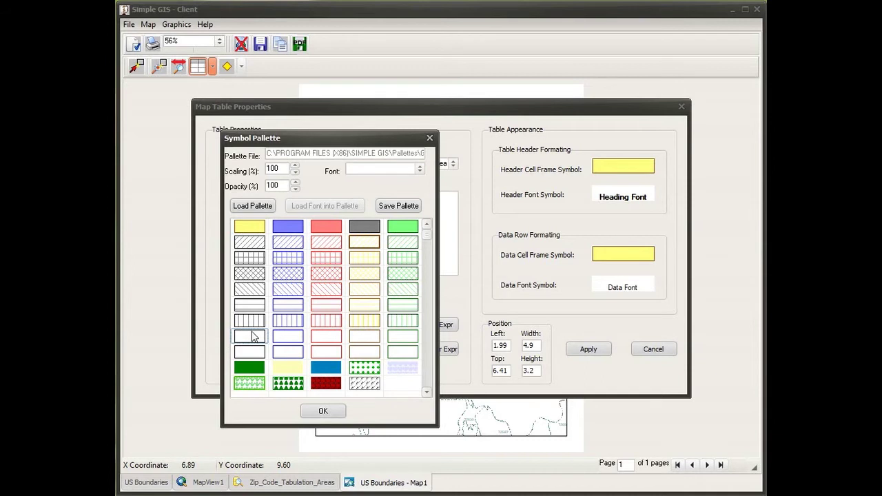
left_click(322, 412)
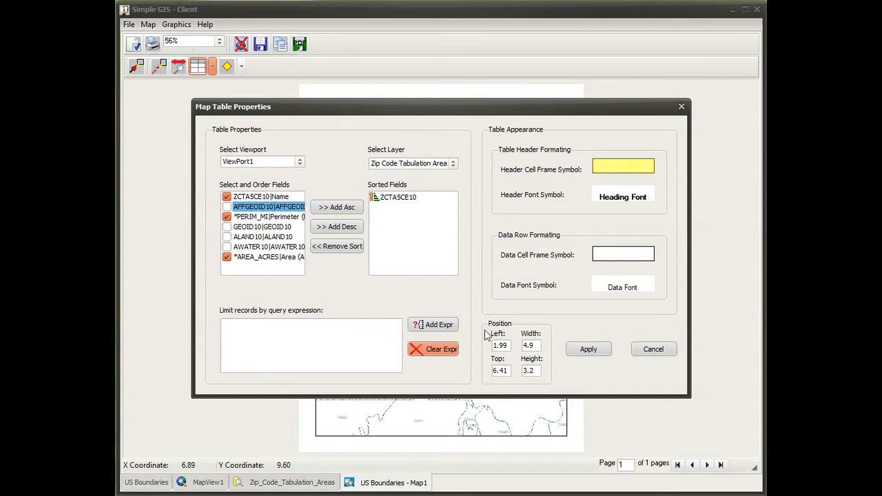
left_click(588, 350)
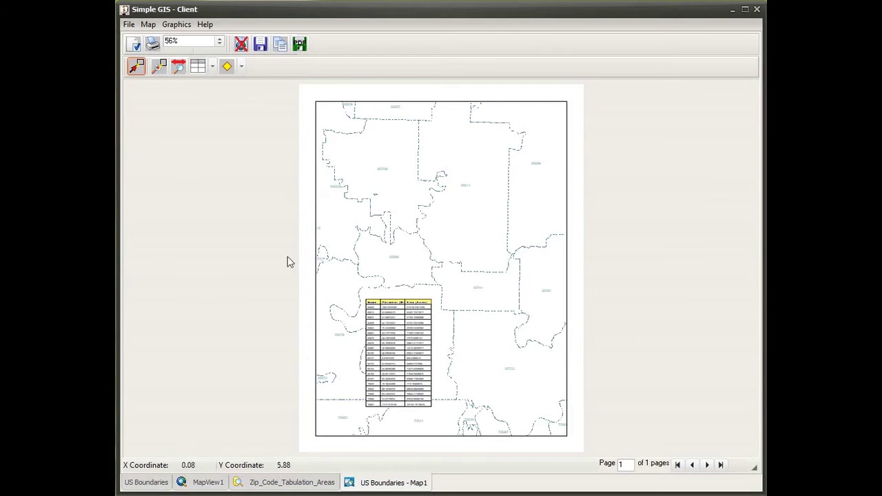
Switch navigation from the layout page to the map data and pan the zip code boundaries diagonally down within the viewport.
left_click(360, 386)
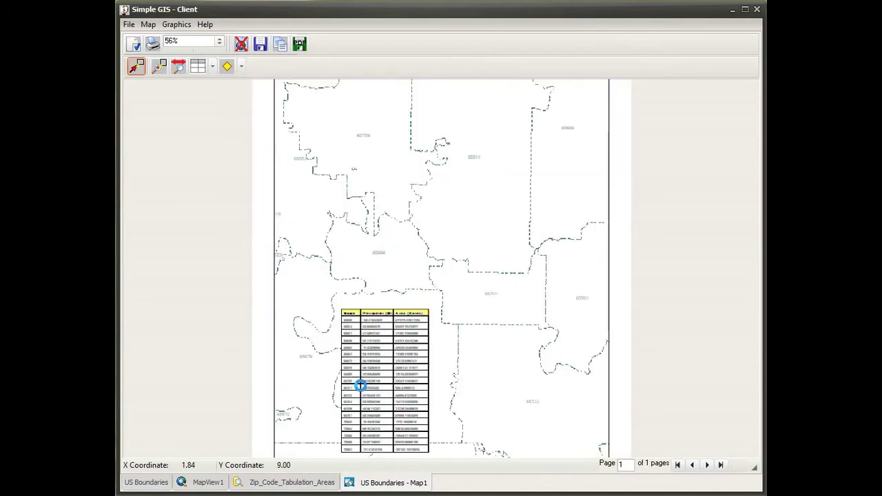
left_click(429, 424)
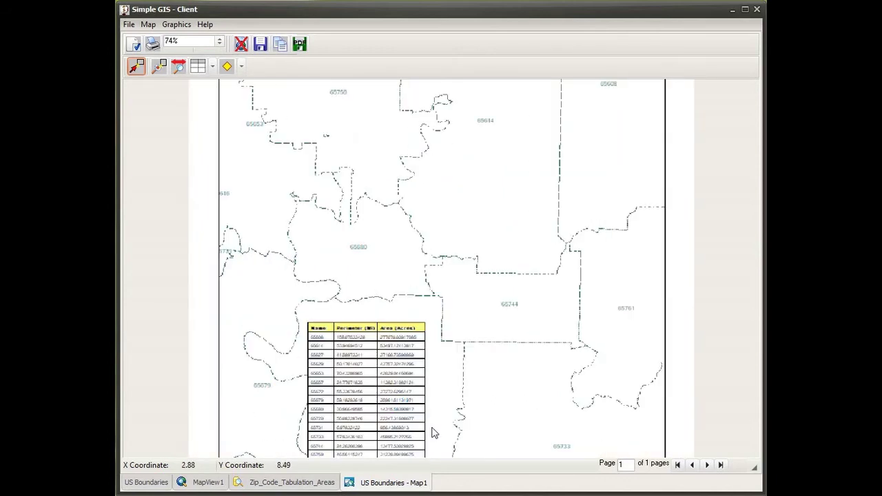
left_click_drag(445, 422, 469, 311)
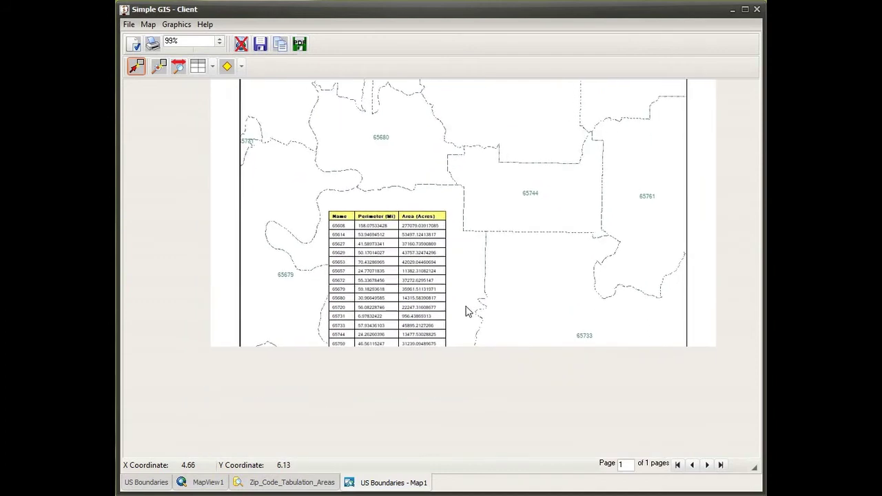
left_click(488, 353)
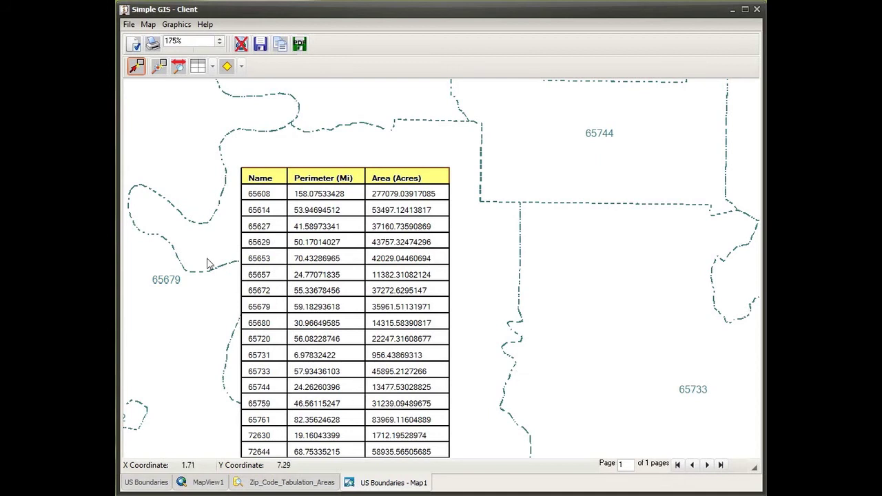
scroll(523, 367, "down", 2)
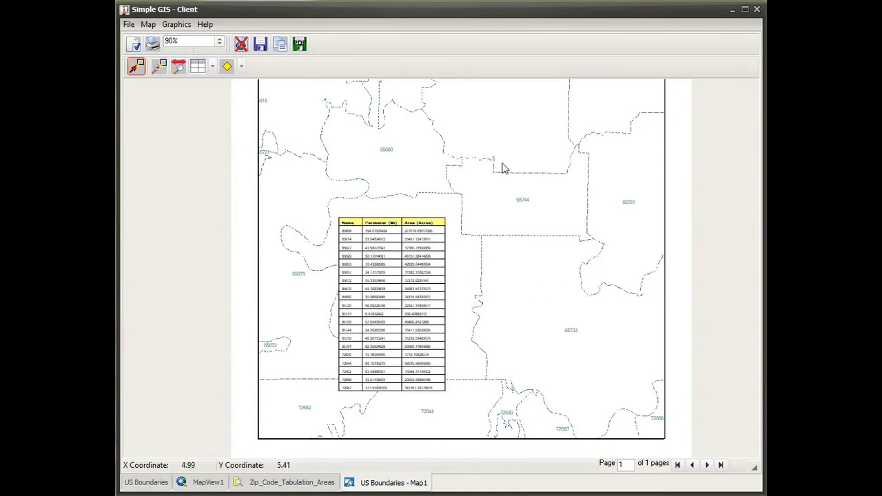
left_click(241, 45)
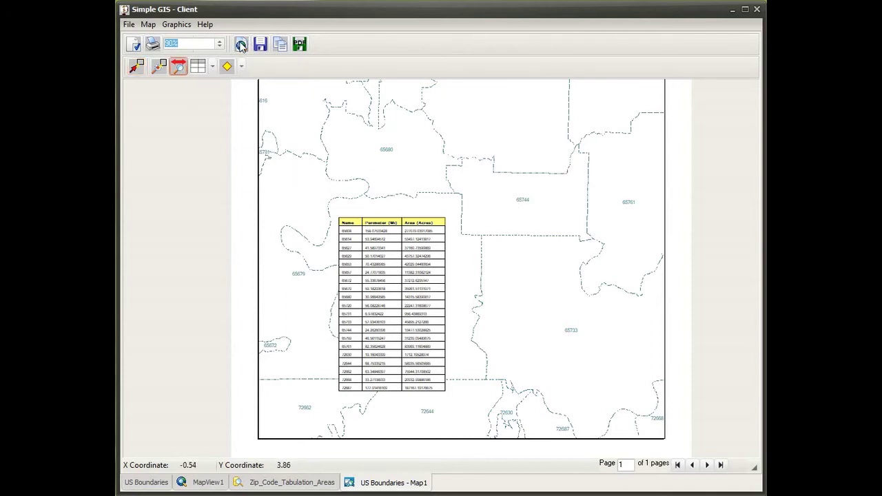
left_click(178, 67)
left_click_drag(356, 135, 544, 292)
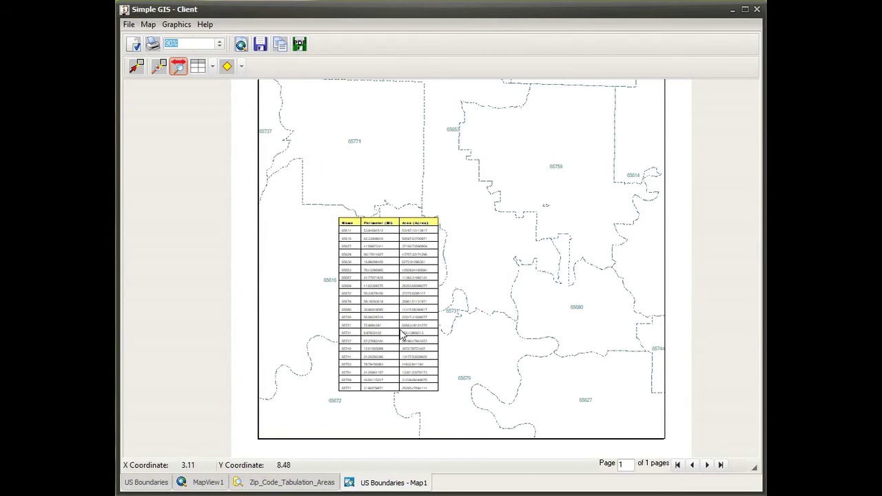
Switch navigation back to the layout page and examine the table's zip code records for the panned map extent.
left_click(241, 44)
left_click(419, 345)
left_click(420, 345)
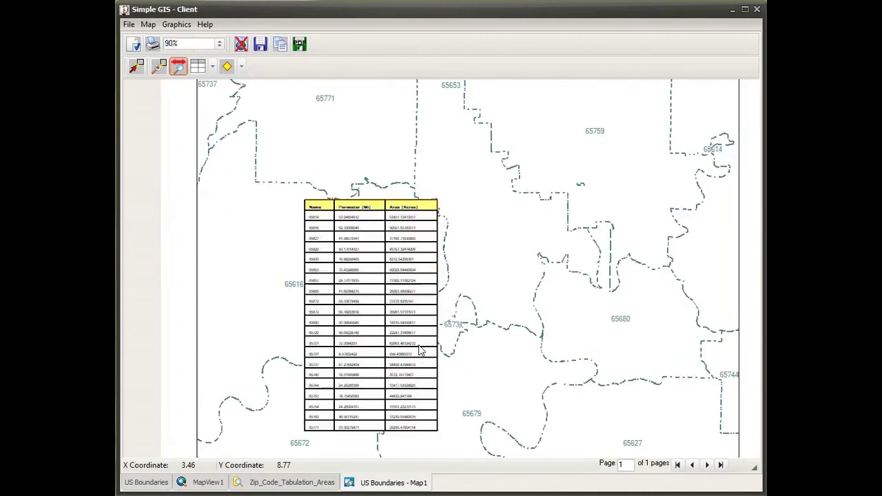
left_click(419, 344)
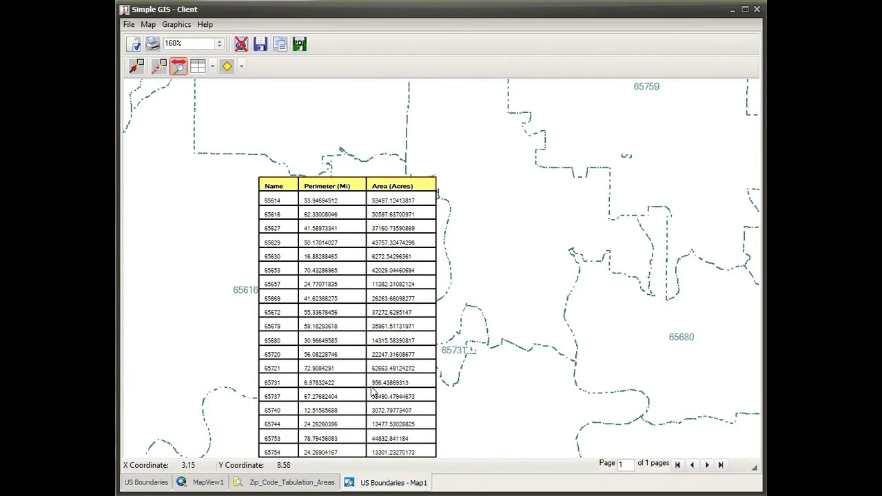
right_click(566, 341)
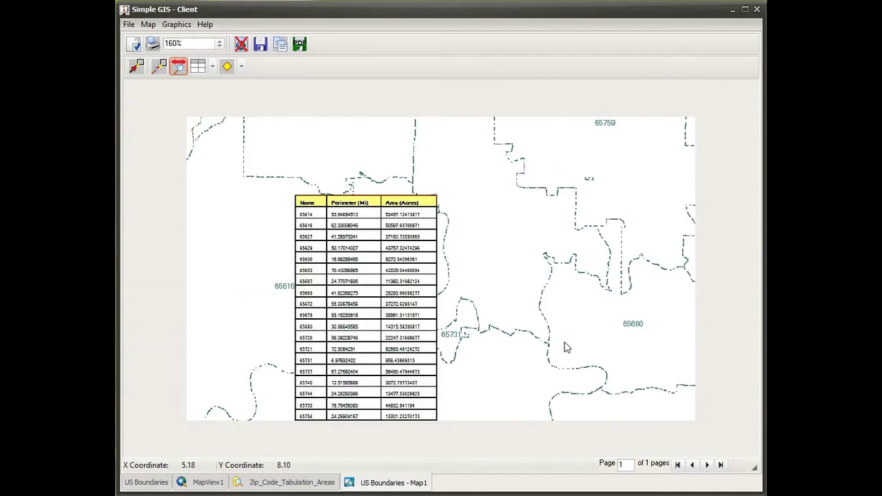
right_click(409, 215)
right_click(410, 254)
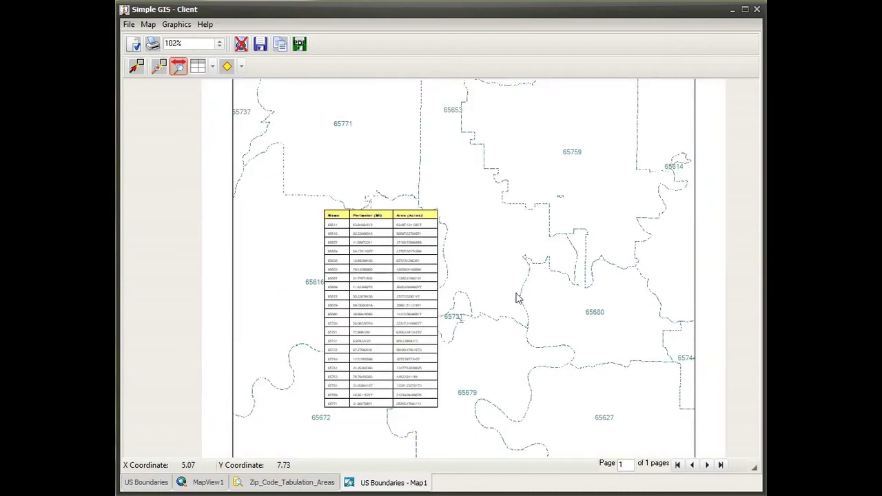
right_click(539, 310)
right_click(388, 144)
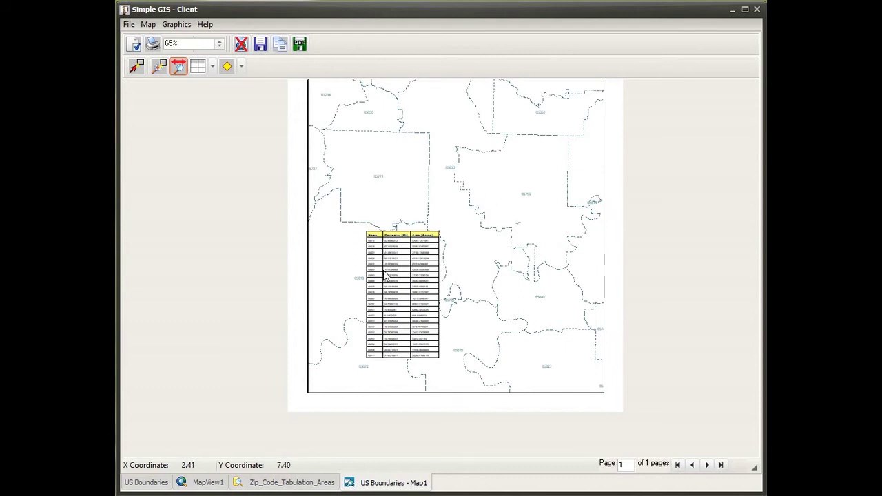
Zoom the viewport's map data in around zip code 65653, and return to layout navigation with the whole page in view.
left_click(242, 45)
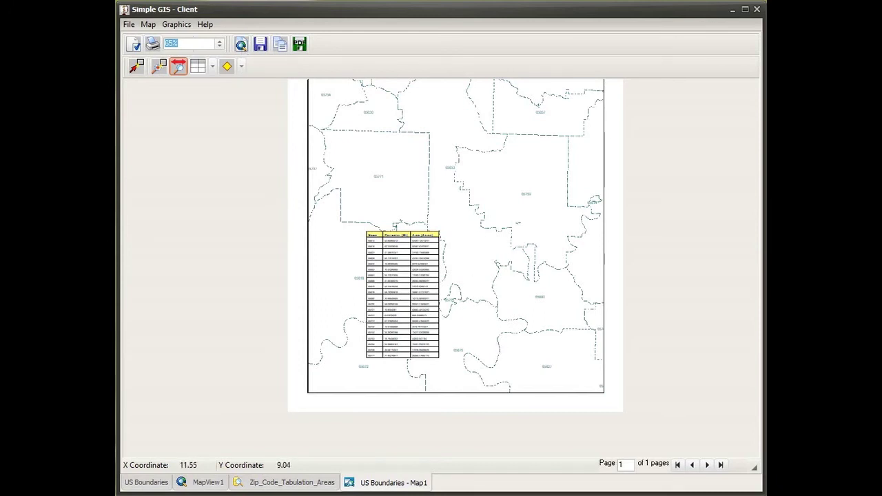
scroll(470, 291, "up", 3)
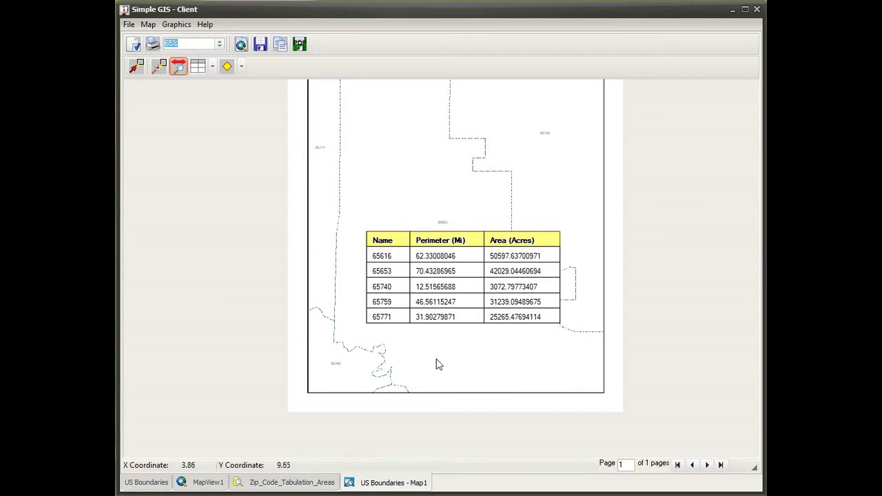
left_click(241, 43)
left_click_drag(610, 134, 609, 191)
scroll(609, 191, "down", 1)
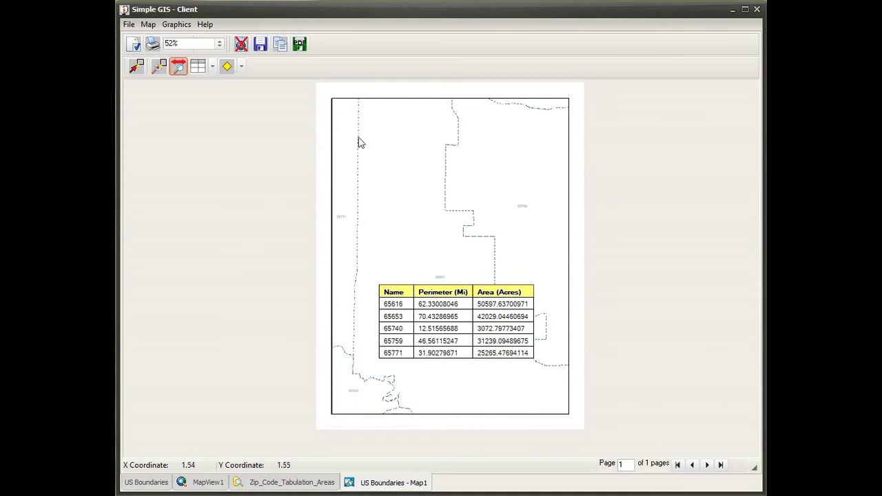
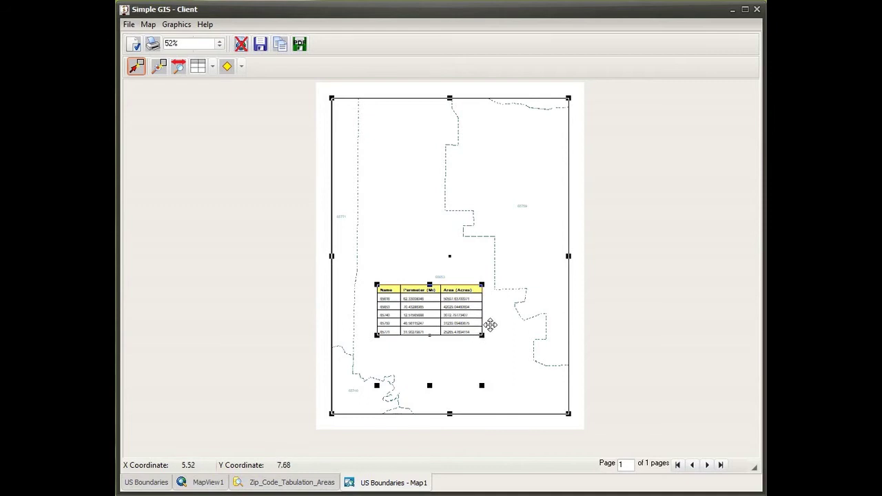
Shift the map viewport slightly sideways, and reset its left position to 0.5 in the viewport properties.
left_click_drag(489, 325, 497, 331)
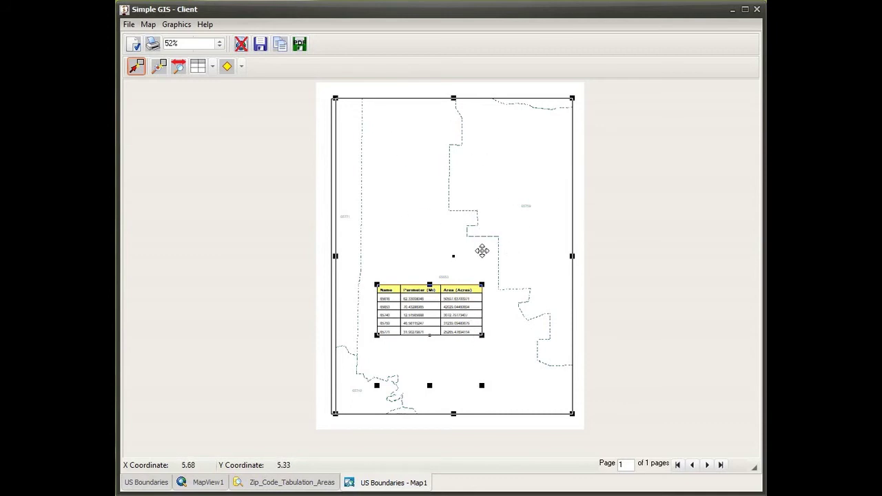
double_click(467, 220)
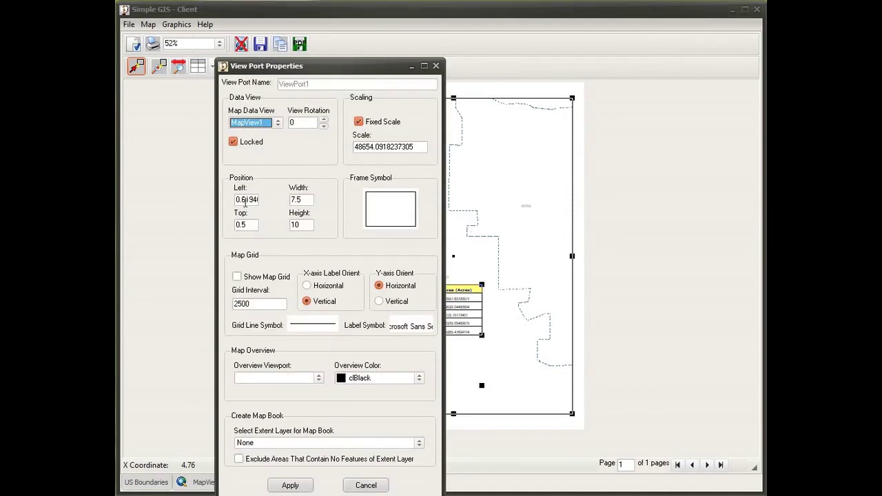
double_click(237, 200)
type("0.5")
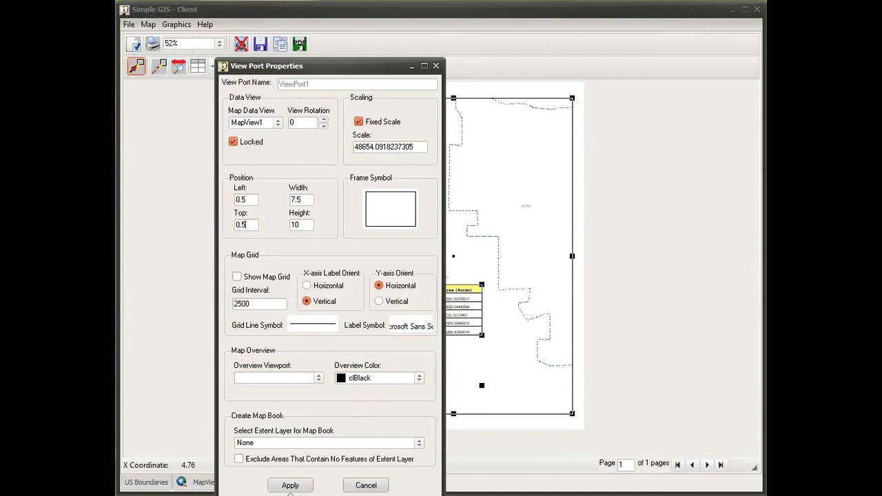
left_click(288, 486)
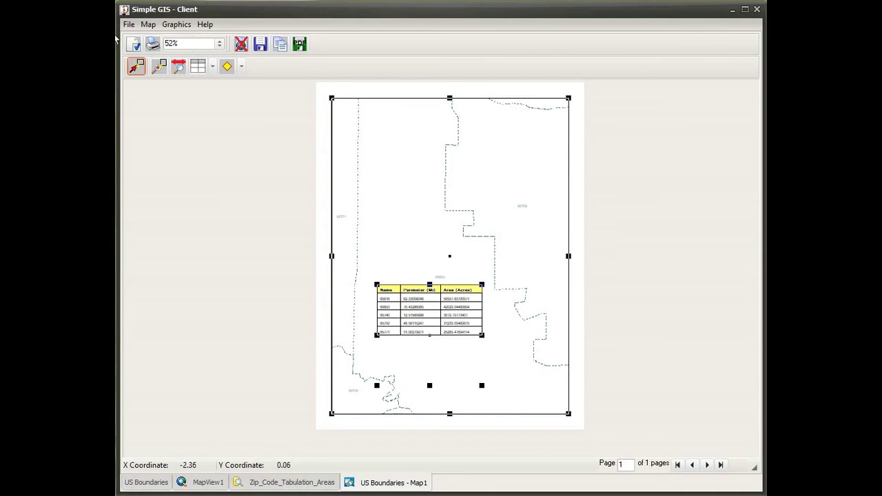
Move the table to the upper part of the map and exclude the *PERIM_MI field from it.
left_click_drag(419, 315, 393, 209)
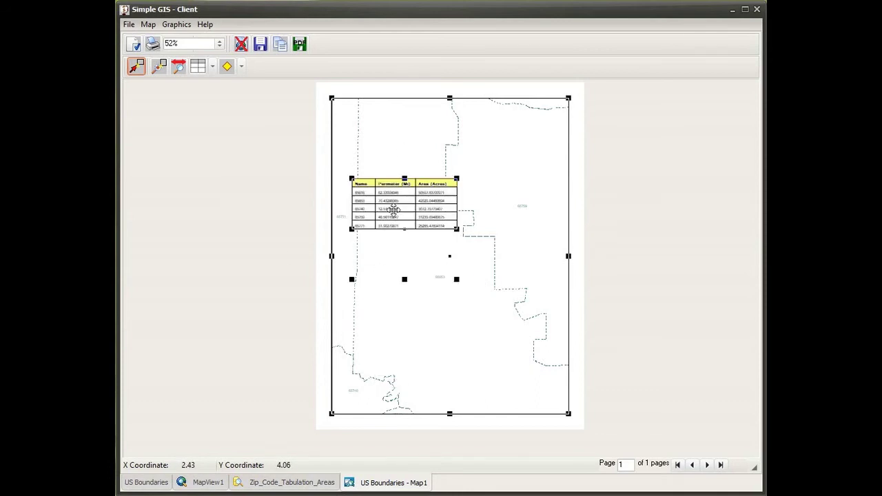
double_click(397, 200)
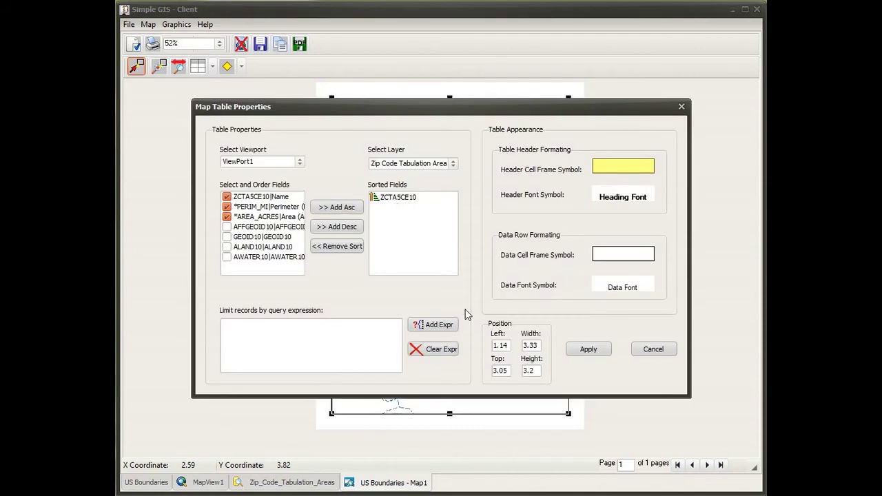
left_click(240, 207)
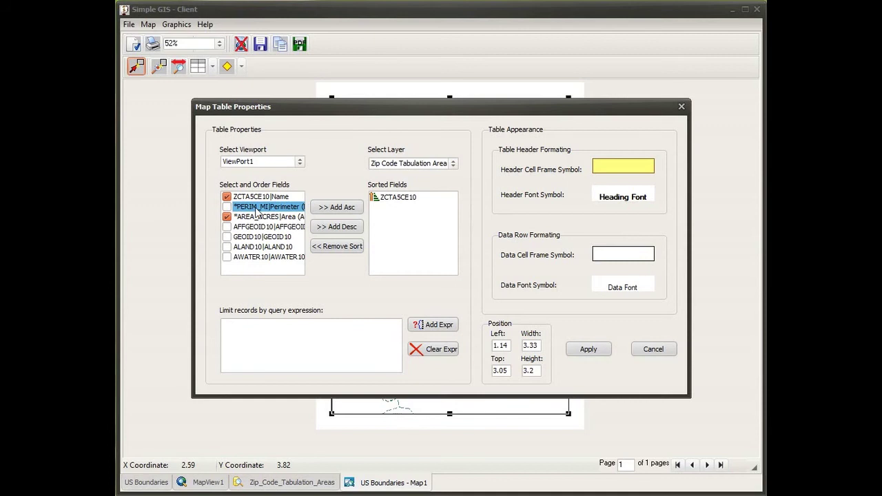
left_click(589, 350)
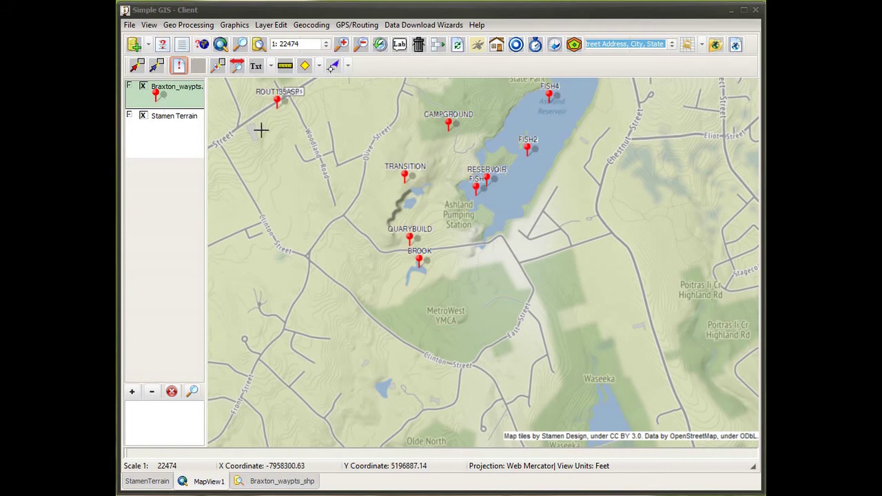
left_click(356, 24)
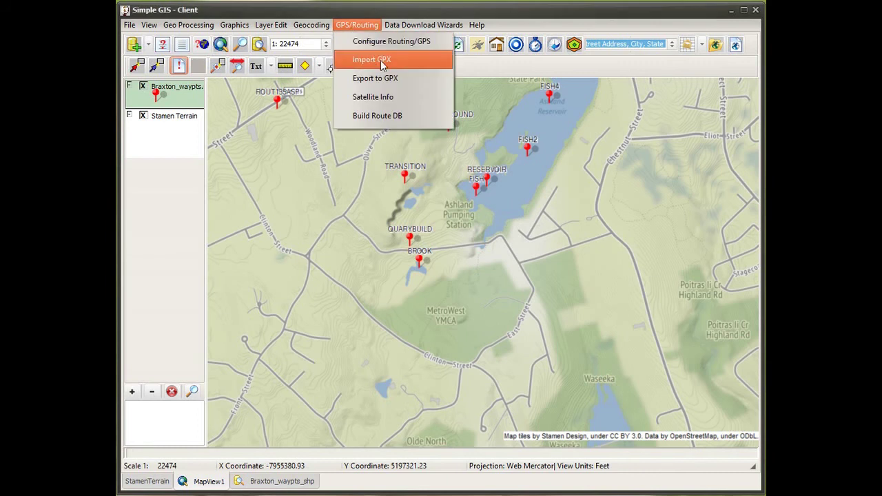
left_click(492, 8)
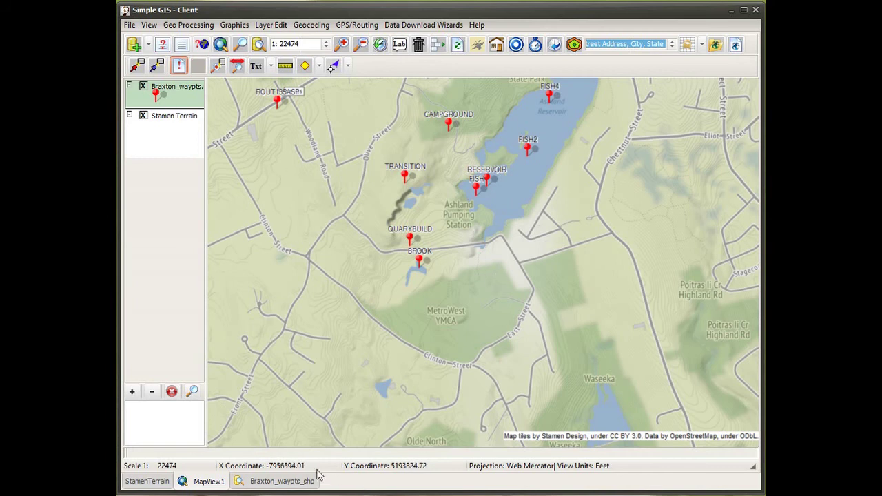
Open the Braxton_waypts_shp attribute table and examine its fields from the first record, through to the *PT_LONG and *PT_LAT columns.
left_click(288, 485)
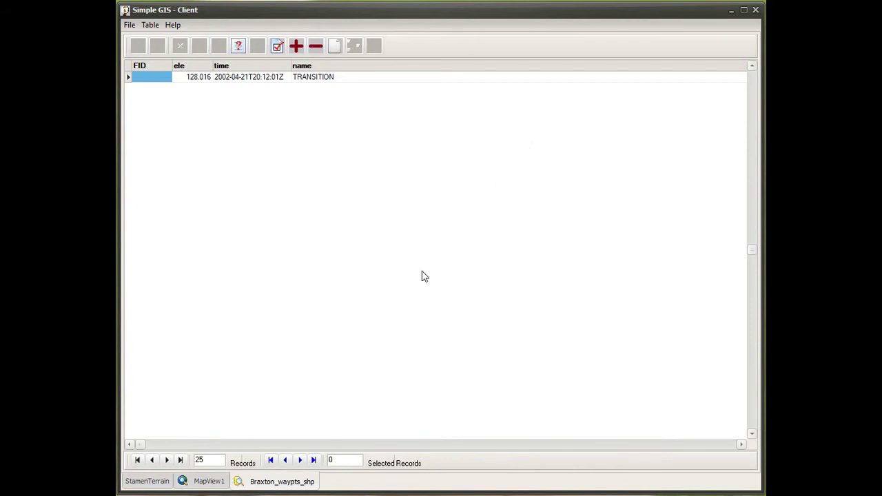
left_click(138, 459)
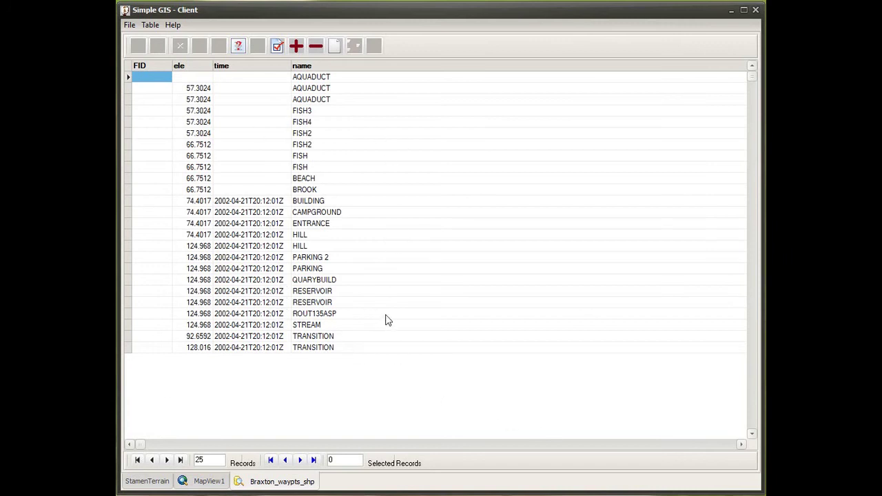
left_click(743, 446)
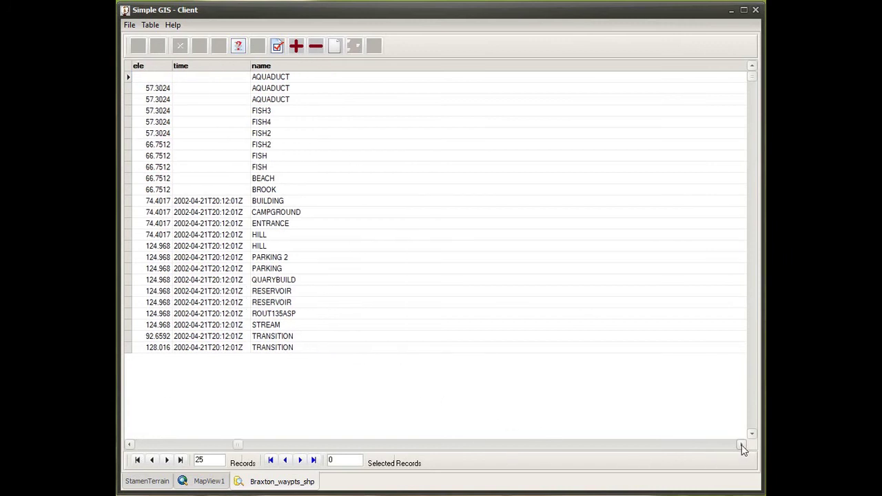
left_click(742, 446)
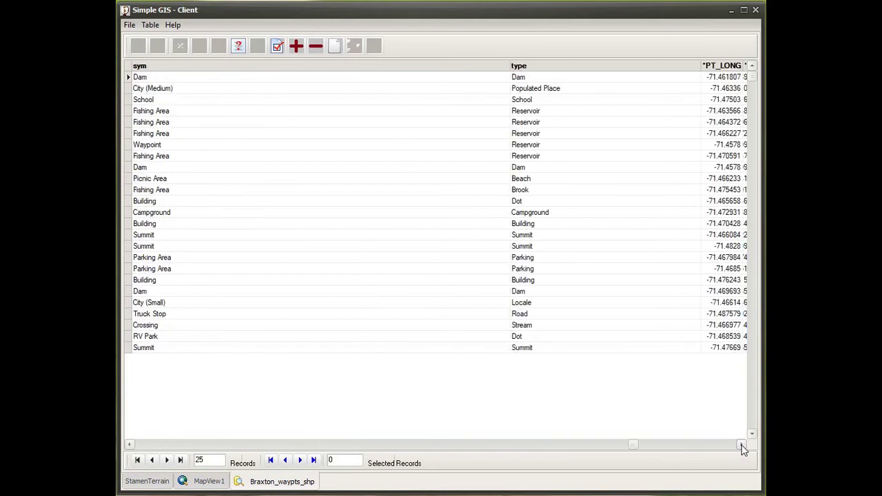
left_click(742, 446)
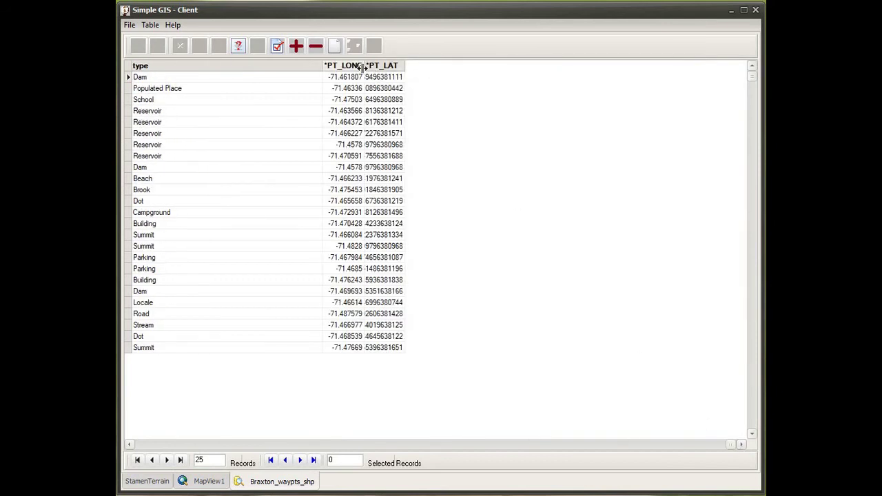
Widen the coordinate columns of the waypoint attribute table and compare its records with the waypoints on the map.
left_click_drag(364, 65, 470, 64)
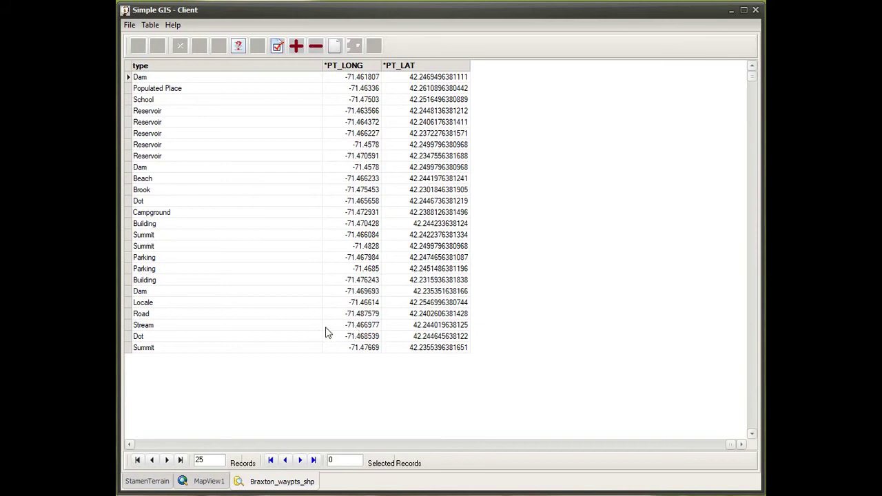
left_click(208, 481)
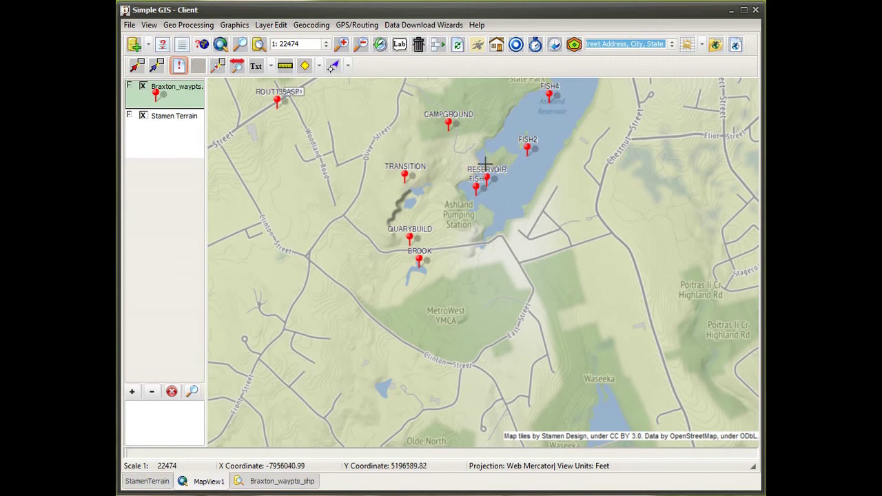
left_click(266, 482)
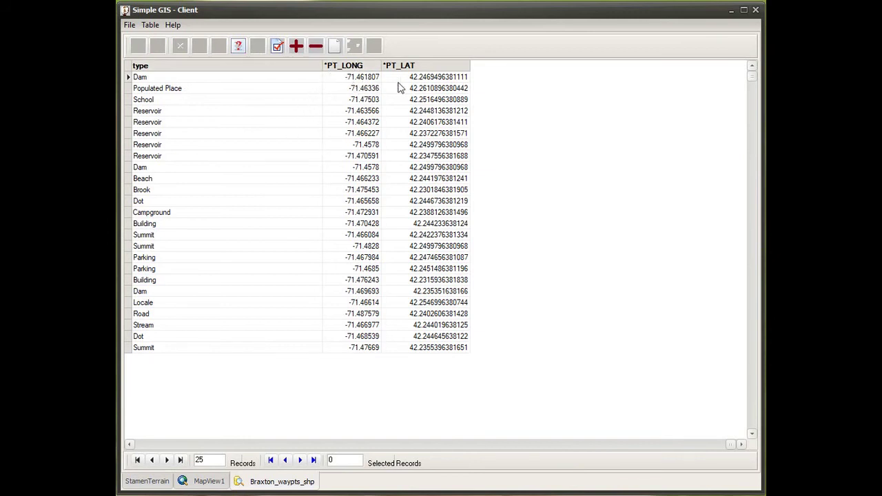
left_click(209, 481)
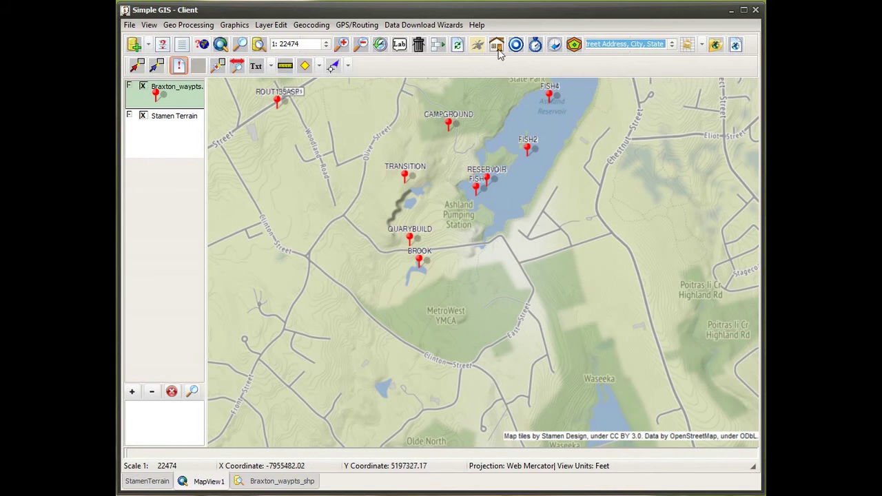
Create a new map document named Map1 from the small page full view portrait template at Letter size.
left_click(736, 45)
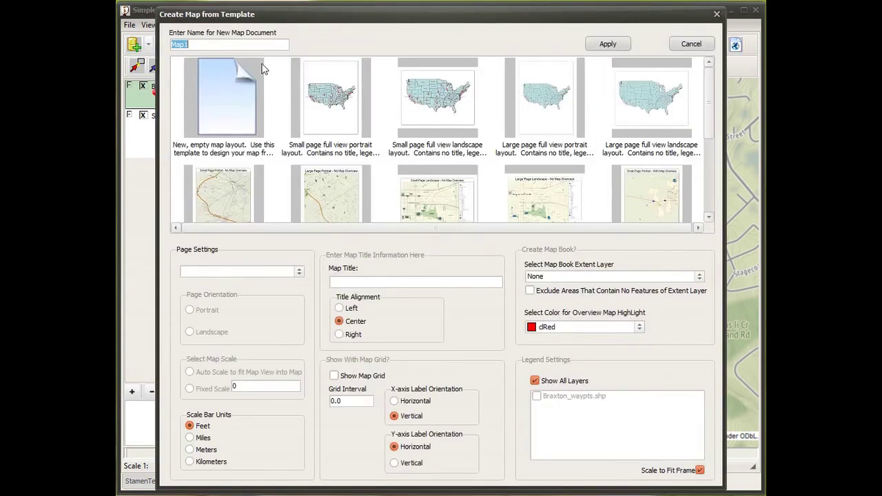
left_click(325, 112)
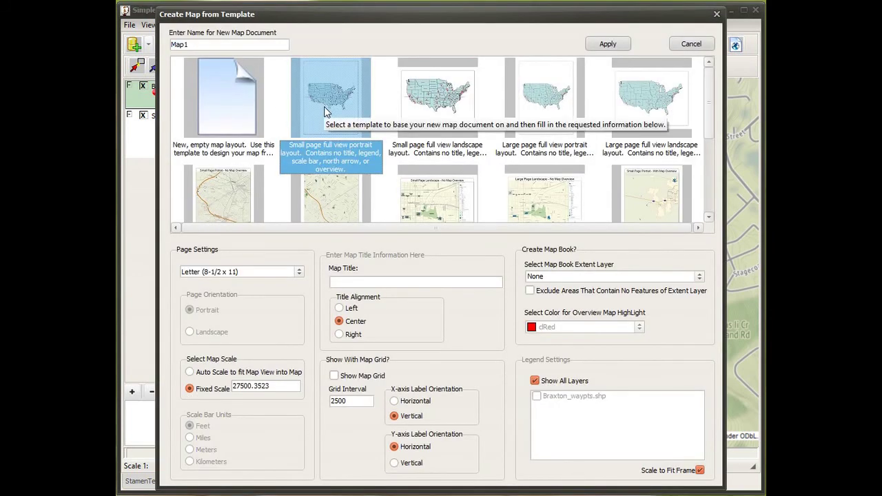
left_click(607, 44)
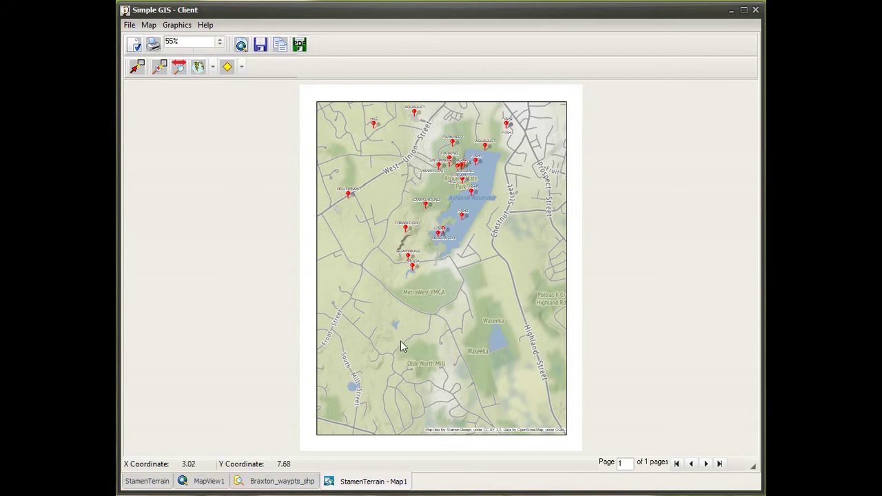
Add a table about 5.49 wide and 3.85 high to the lower map area, using ViewPort1 and the Braxton_waypts.shp layer.
left_click(213, 67)
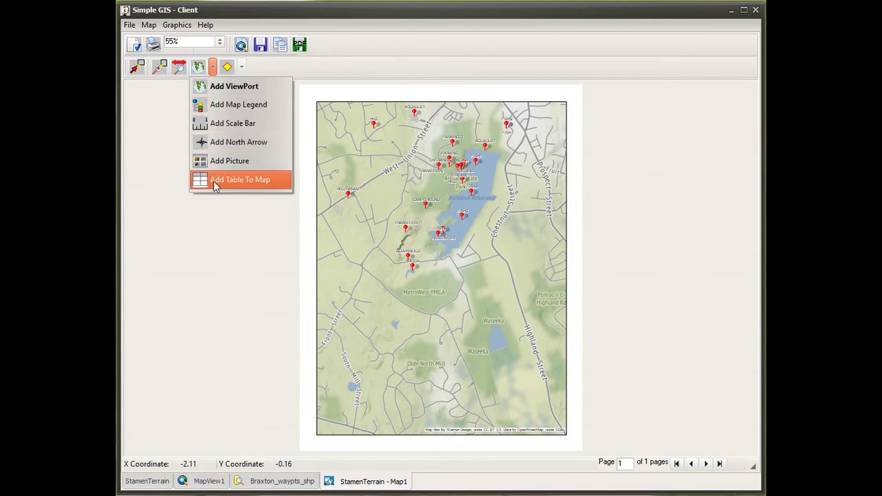
left_click(239, 180)
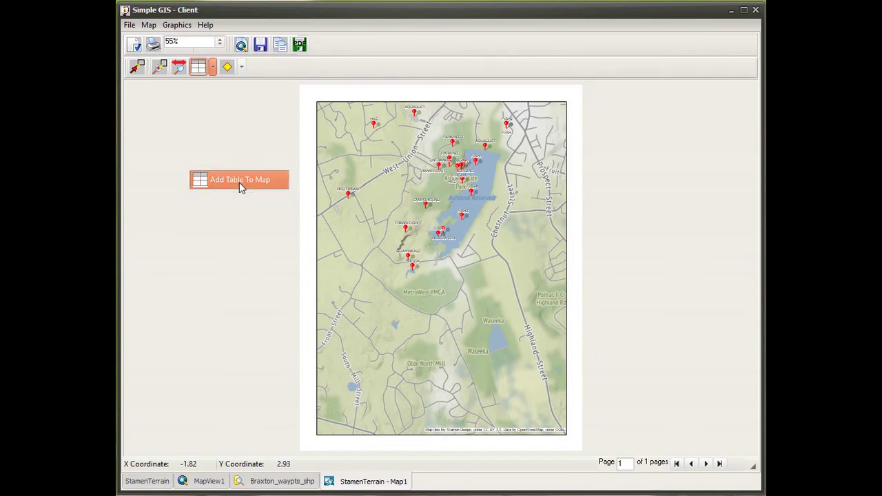
left_click_drag(328, 284, 511, 412)
left_click(300, 162)
left_click(272, 183)
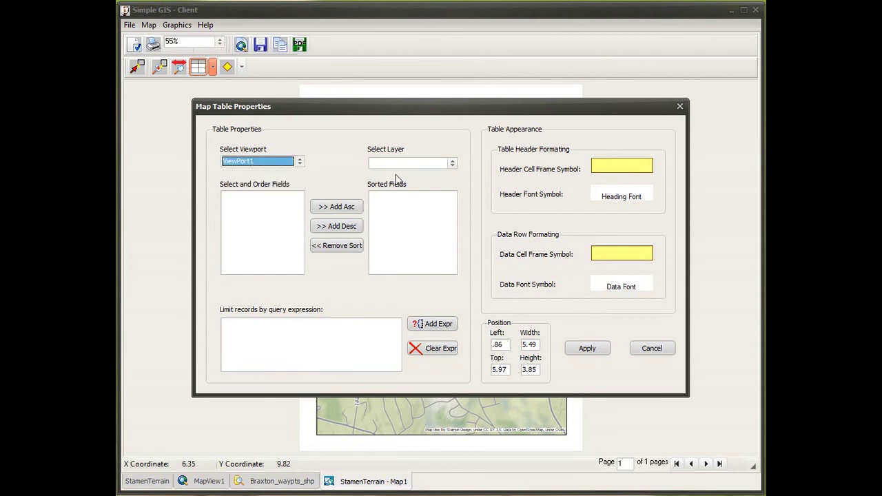
left_click(453, 164)
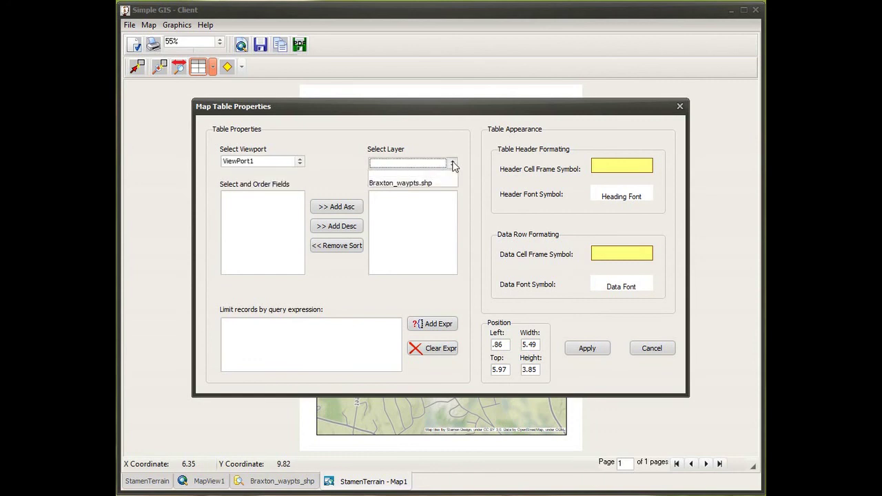
left_click(413, 183)
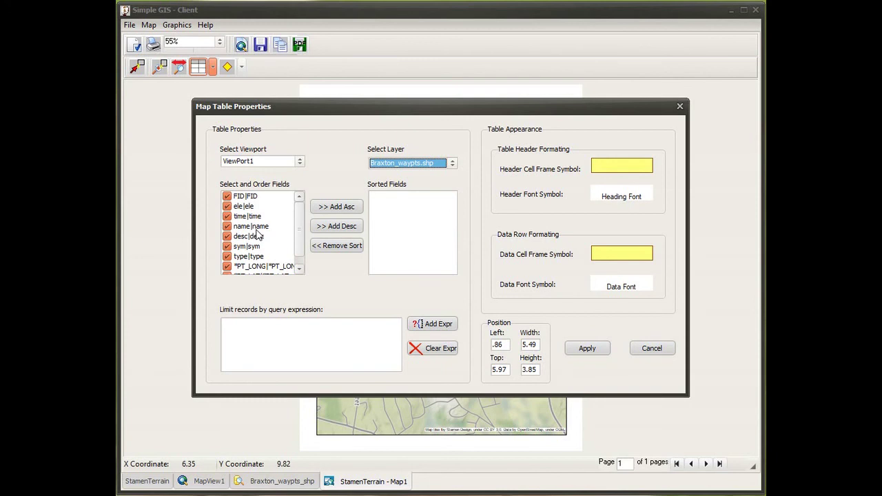
Exclude the FID field from the table and give the ele field the alias Elevation.
left_click(227, 197)
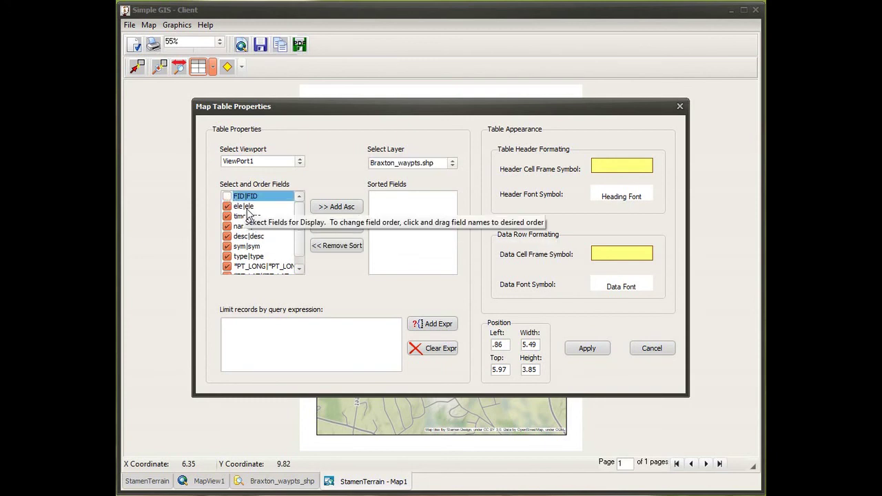
double_click(247, 207)
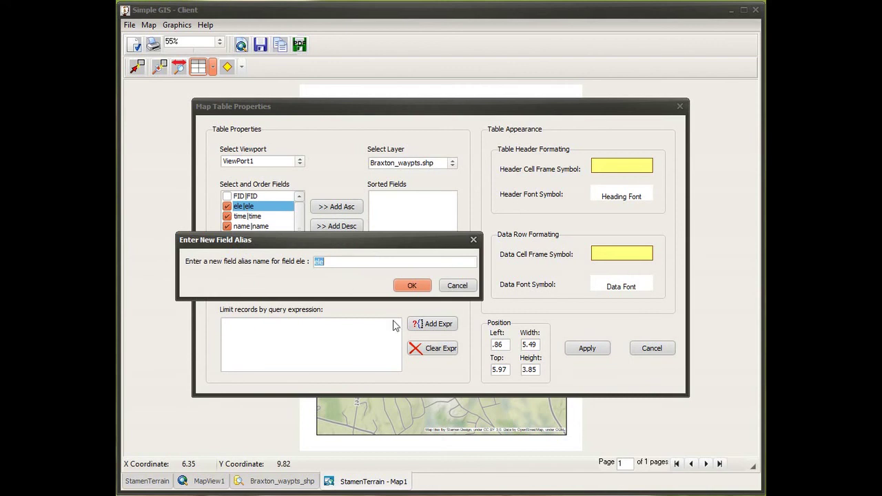
type("Elevation")
left_click(411, 285)
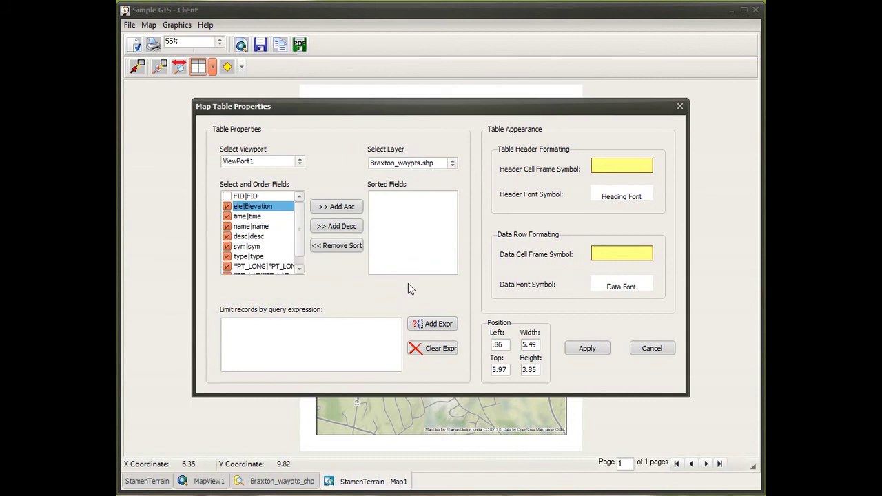
Give the table's name field the alias Name.
left_click(249, 226)
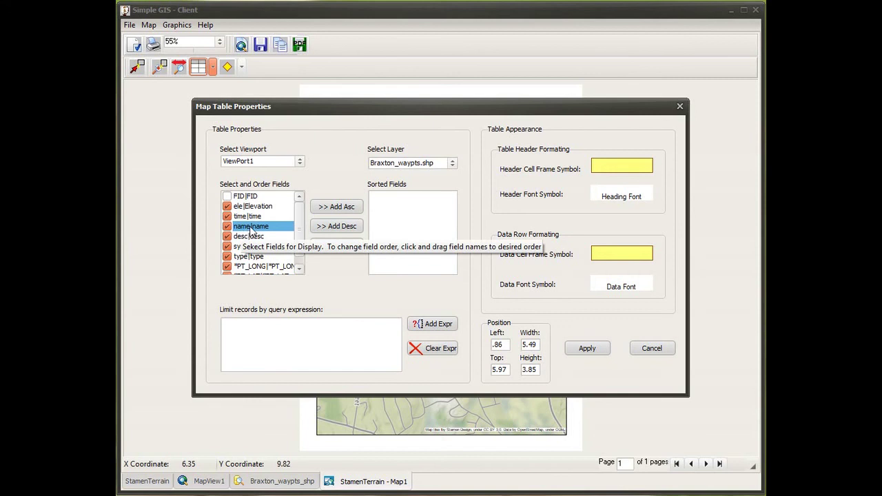
double_click(250, 227)
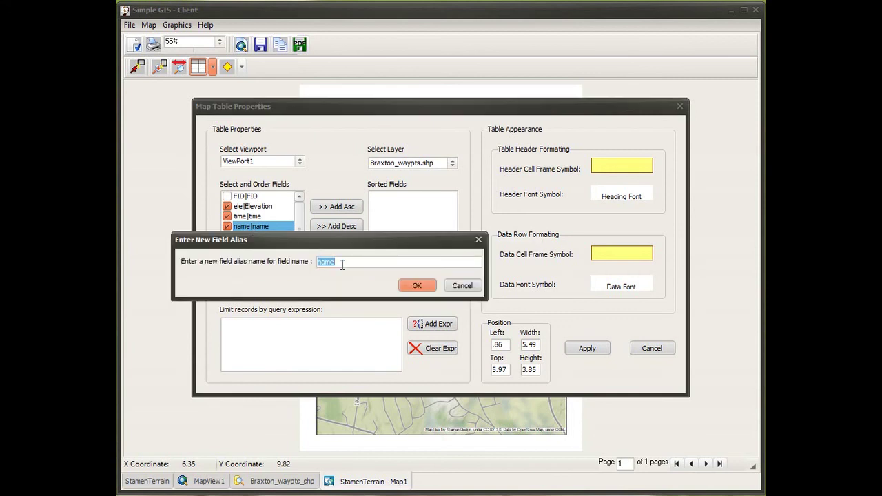
type("Name")
left_click(414, 289)
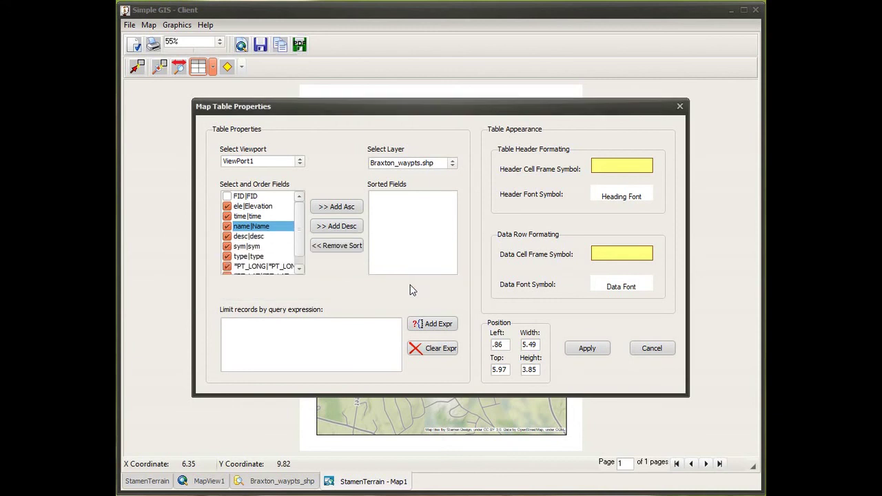
Order the fields so that Name comes before Elevation, and sort the records by name in ascending order.
left_click(268, 207)
left_click_drag(266, 208, 273, 235)
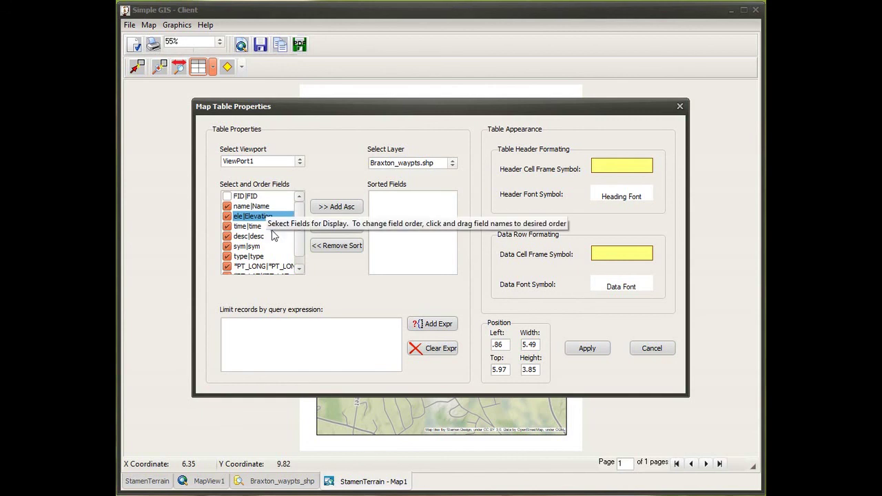
left_click(257, 207)
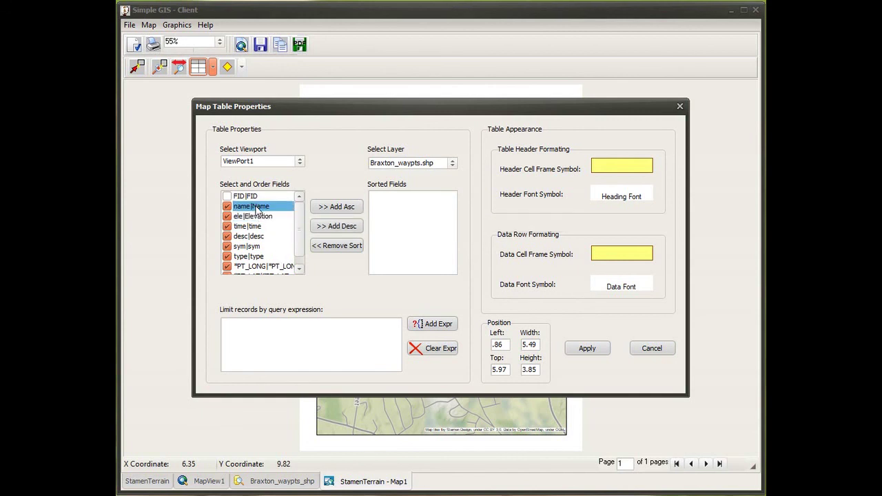
left_click(345, 210)
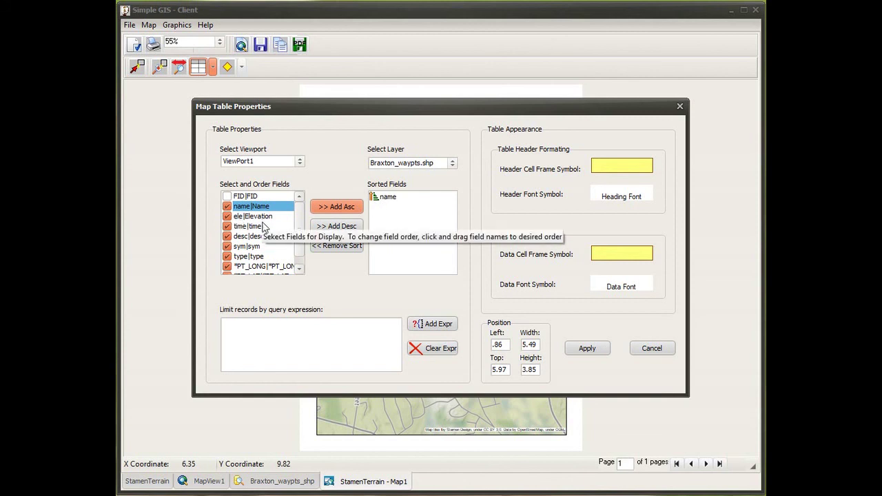
Exclude the time, sym and type fields from the table and give the desc field the alias Description.
left_click(226, 226)
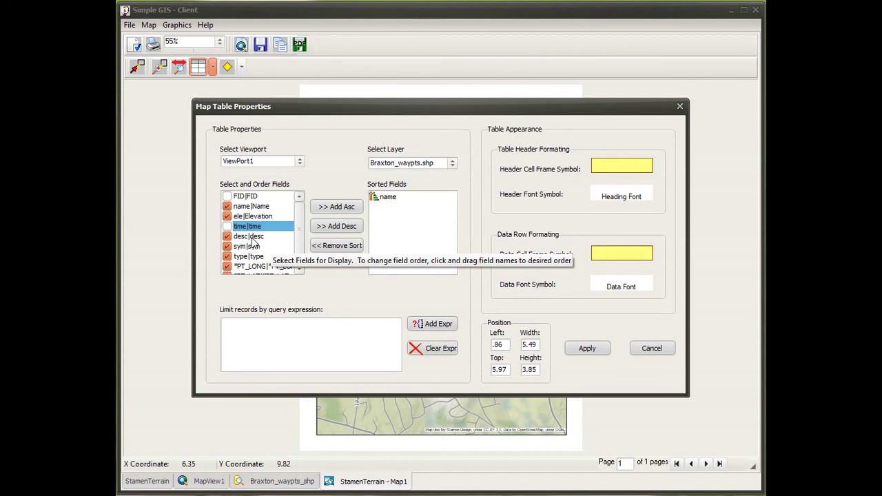
double_click(251, 237)
type("Description")
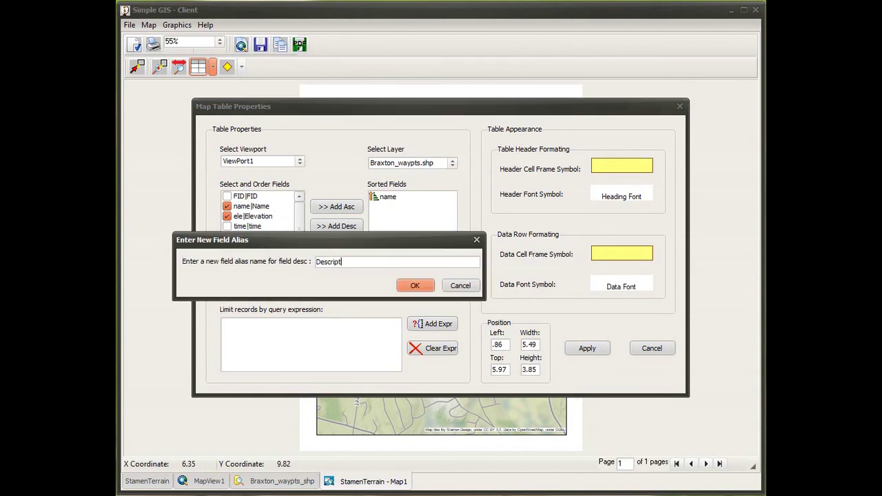
left_click(415, 285)
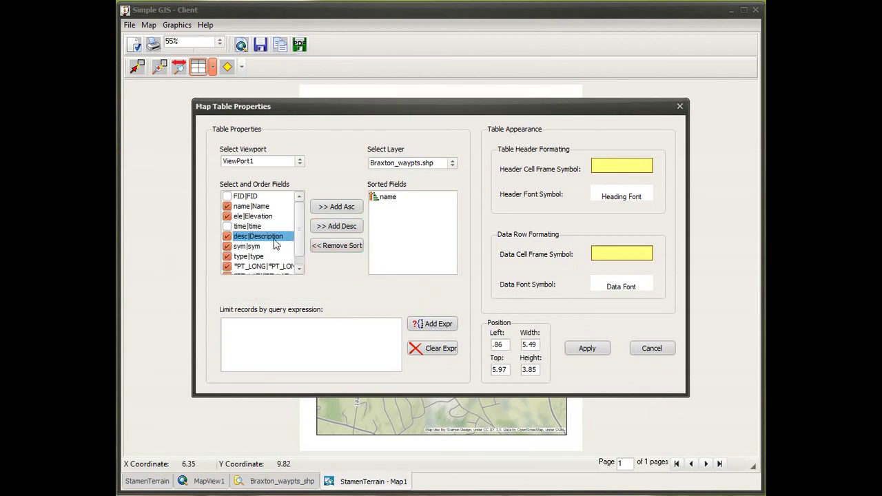
left_click(228, 246)
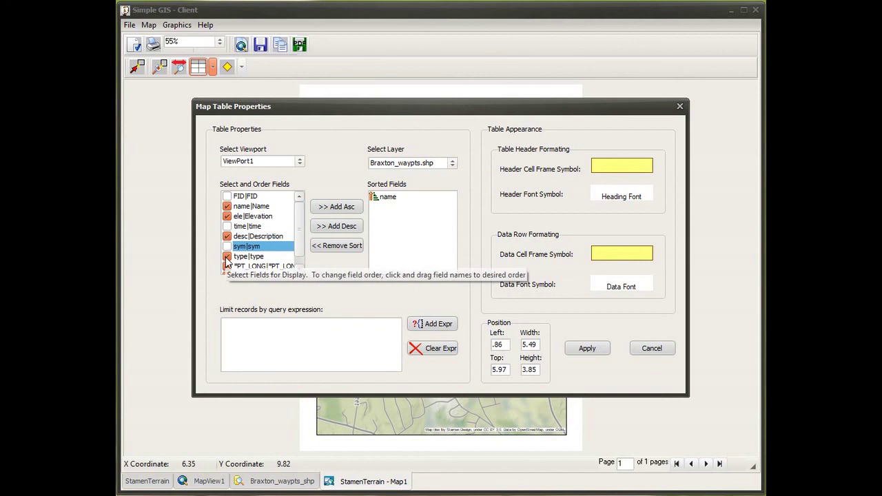
left_click(227, 256)
Give the *PT_LONG field the alias Longitude and the *PT_LAT field the alias Latitude.
left_click(299, 269)
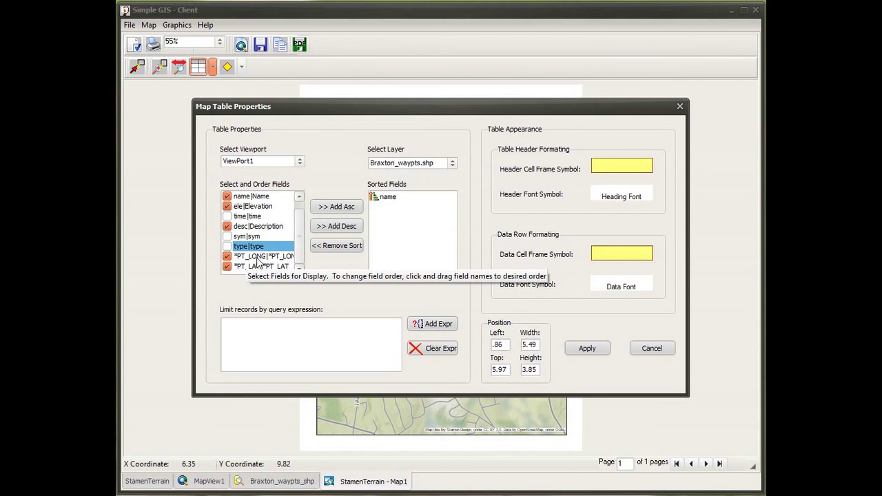
double_click(257, 262)
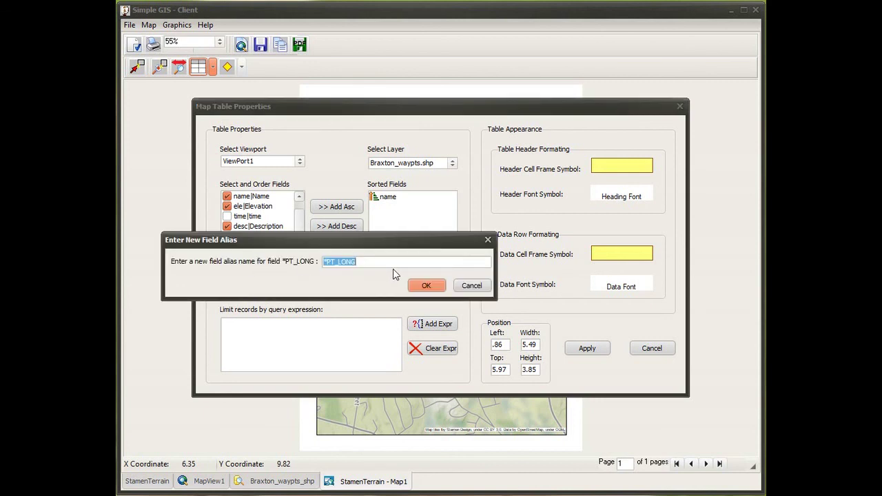
type("Lo")
left_click(440, 285)
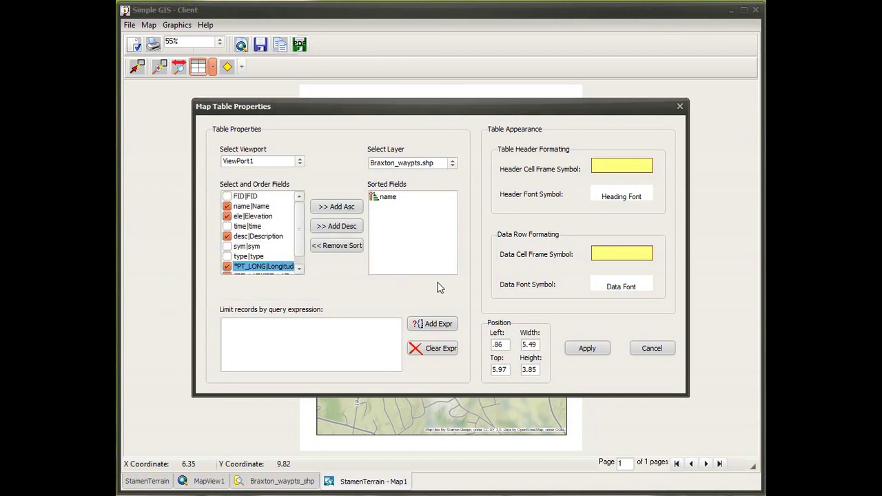
left_click(299, 269)
left_click(269, 268)
double_click(268, 267)
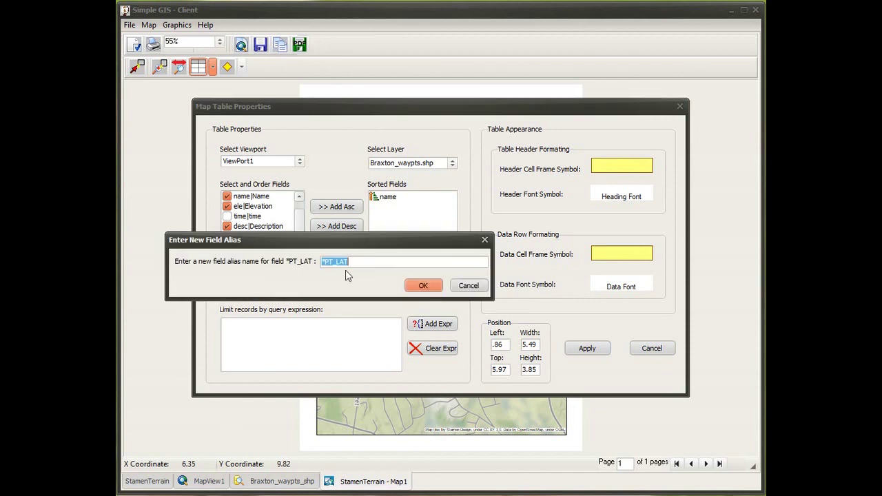
type("Latitude")
left_click(432, 287)
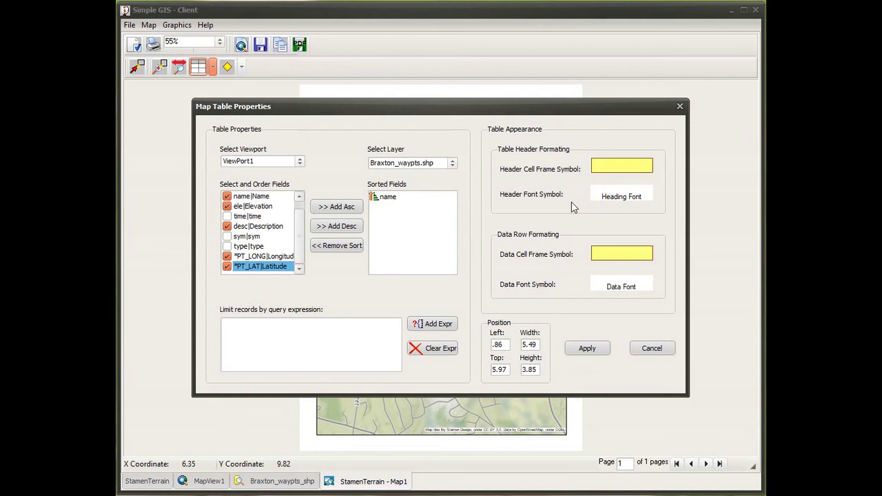
Set the table's header font to bold Microsoft Sans Serif.
left_click(623, 195)
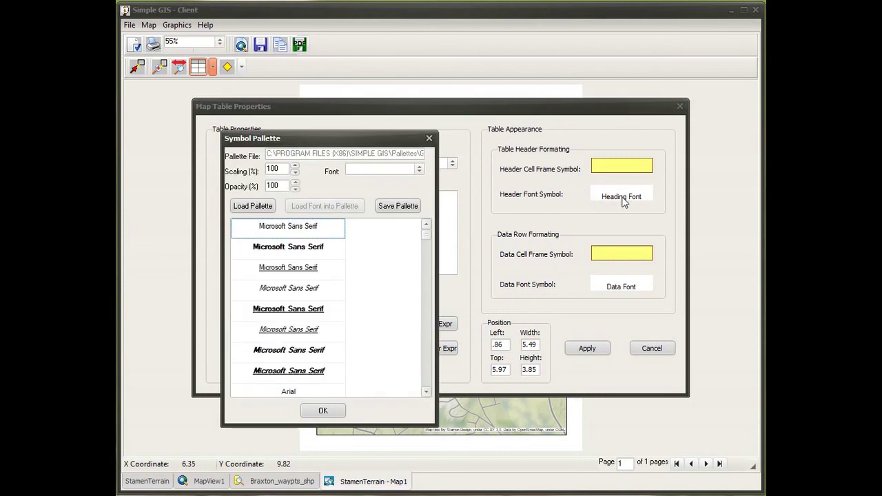
left_click(276, 252)
left_click(323, 411)
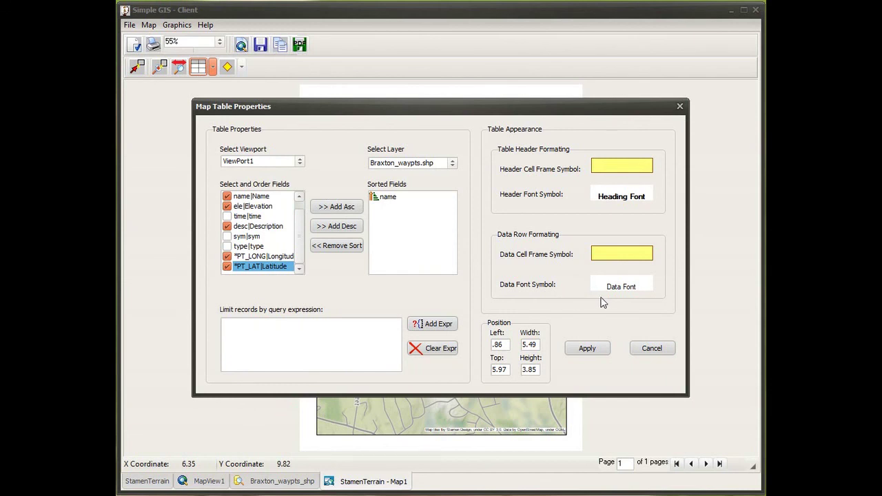
Set the data cell frame to white with a black outline and apply the table properties to the map.
left_click(626, 255)
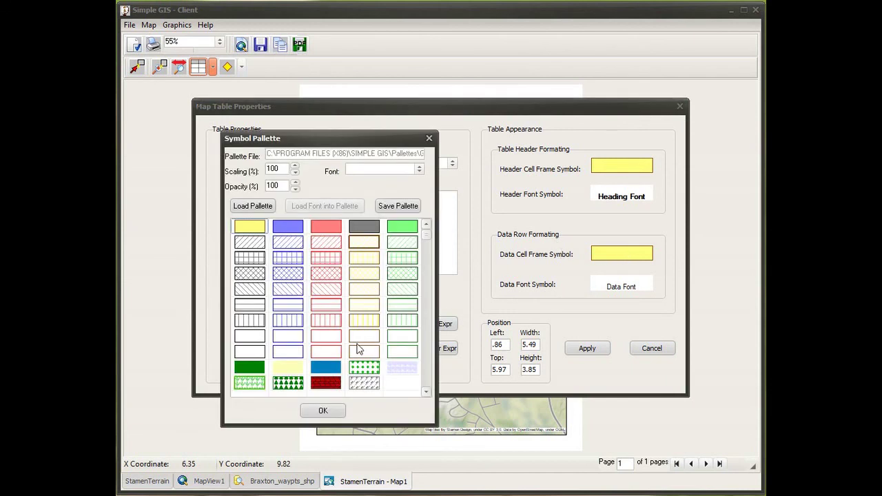
left_click(256, 335)
left_click(329, 414)
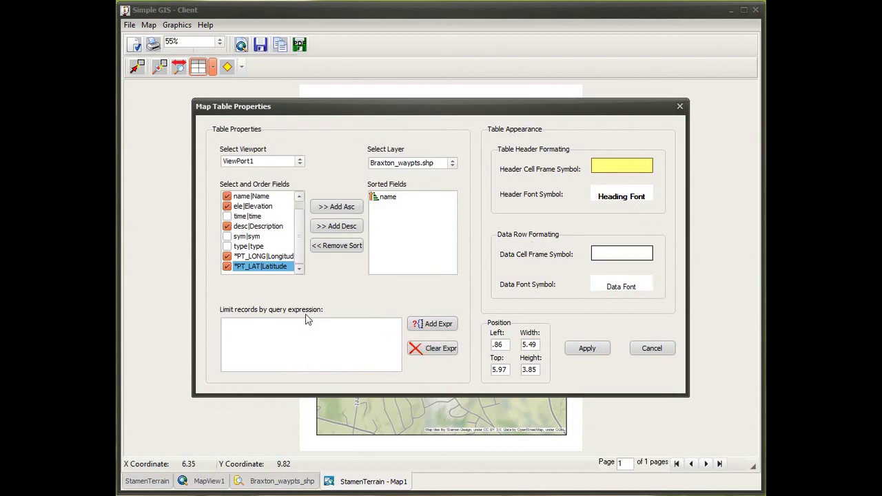
left_click(588, 348)
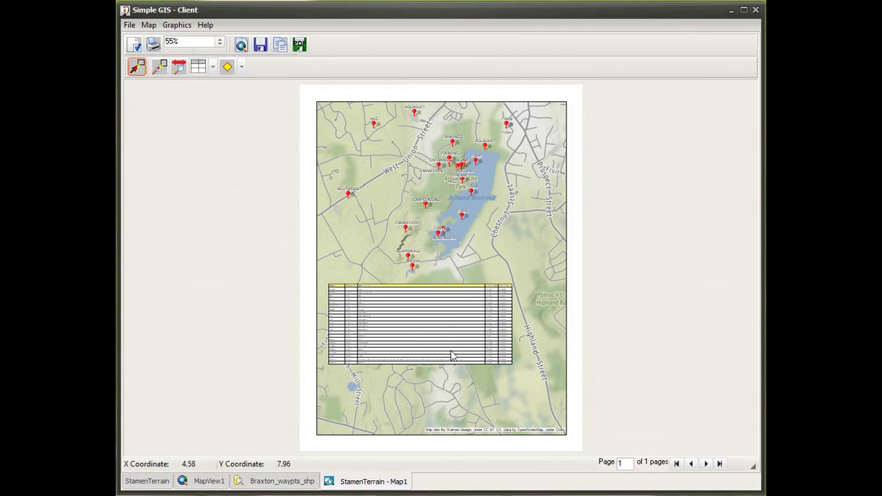
Turn viewport navigation off and examine the waypoint table's headings and rows up close on the layout page.
left_click(242, 46)
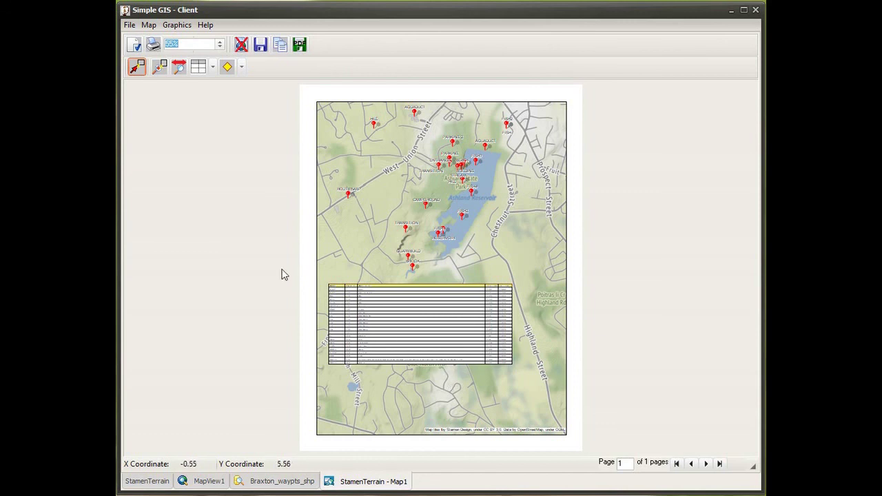
left_click(159, 67)
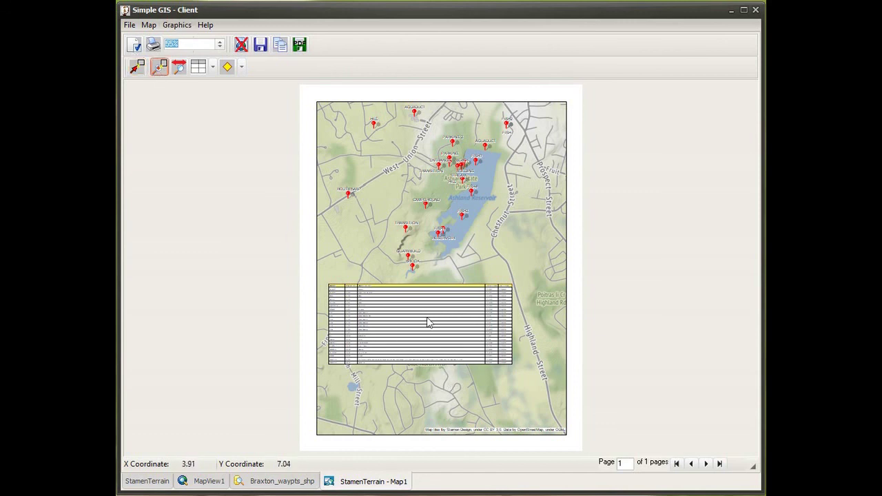
left_click_drag(277, 211, 584, 421)
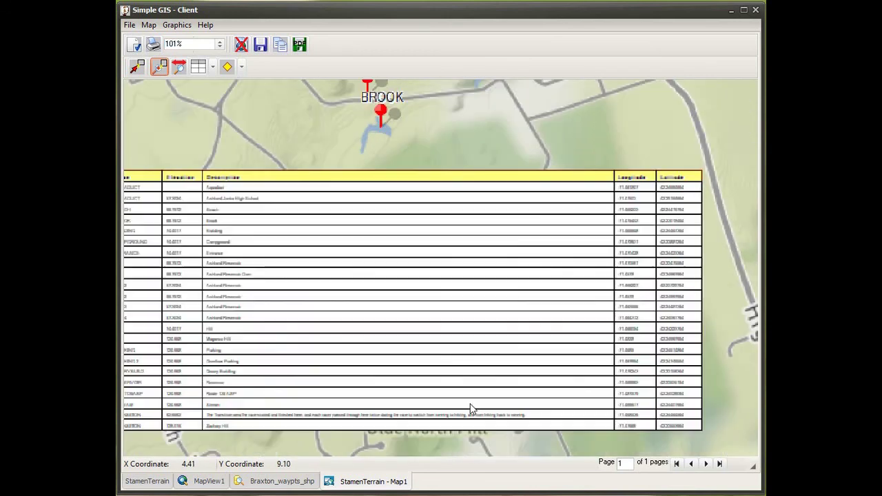
left_click(470, 408)
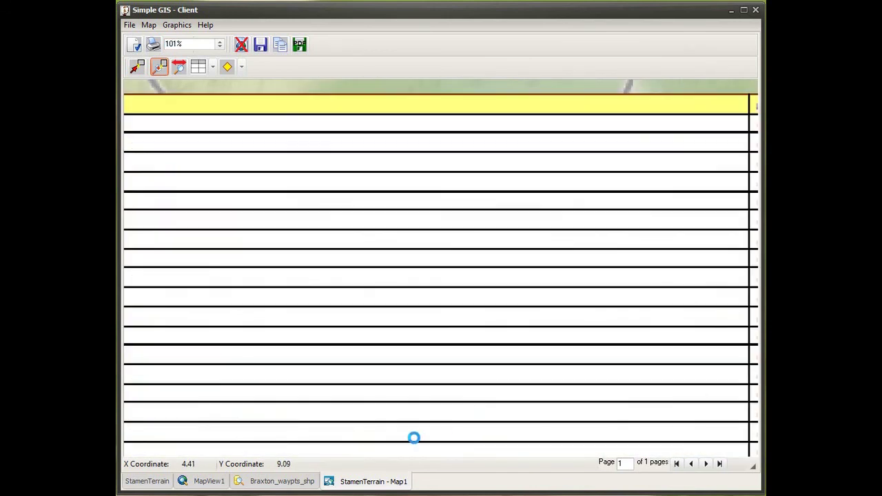
left_click(309, 350)
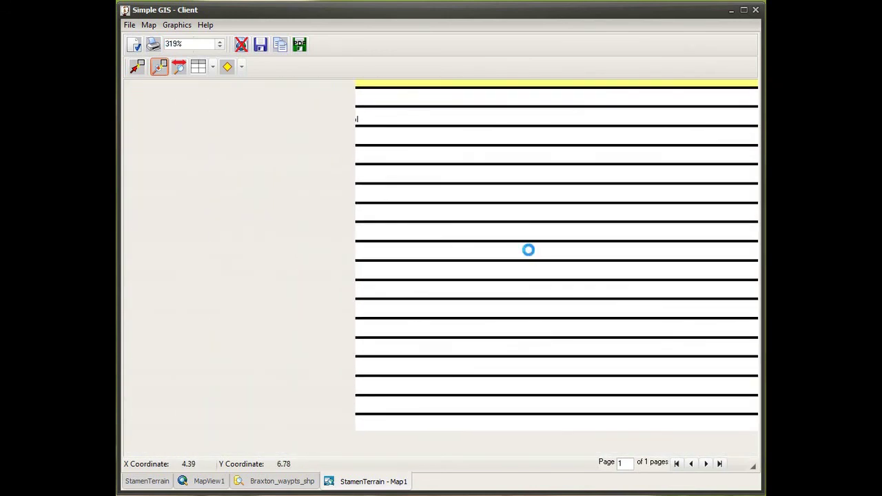
left_click(422, 330)
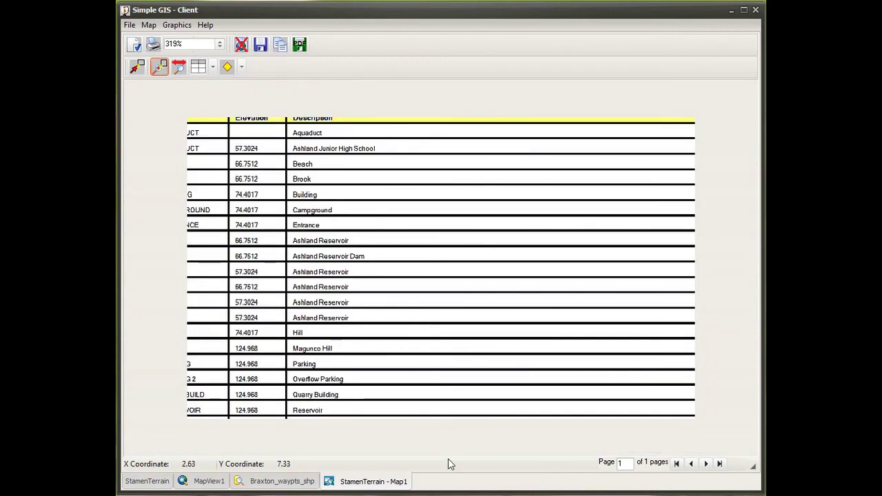
left_click(463, 417)
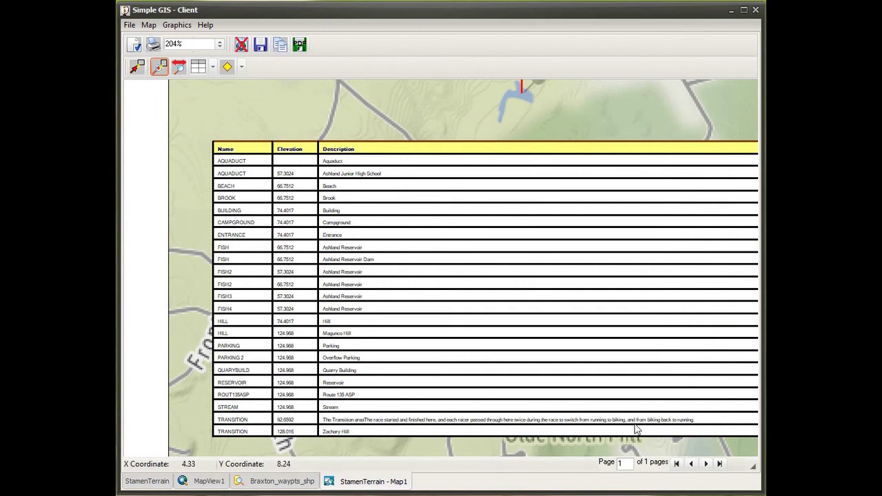
left_click(497, 425)
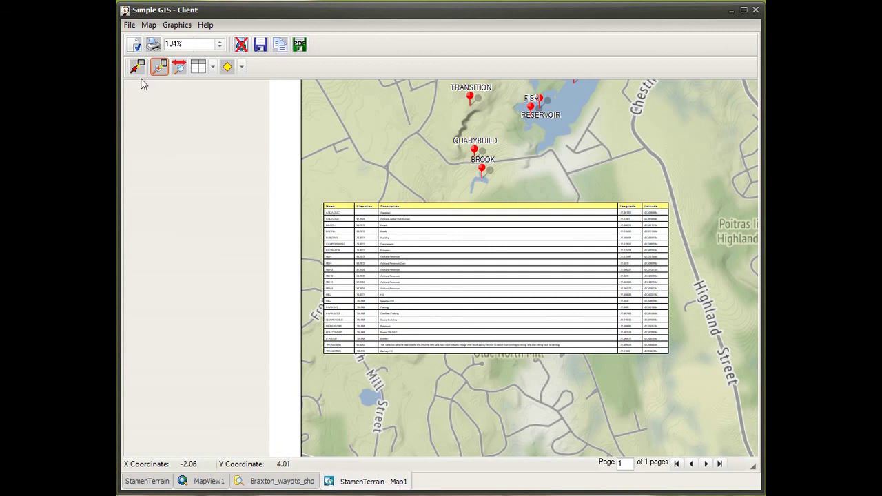
left_click(457, 277)
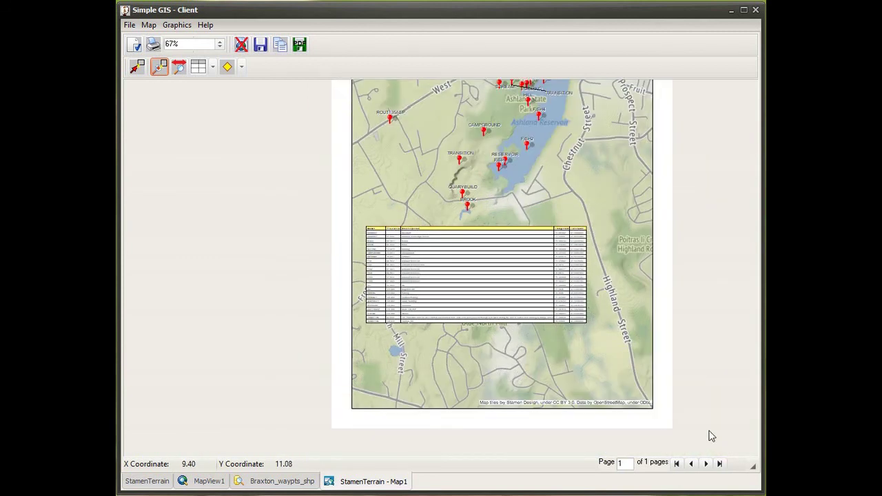
left_click(615, 231)
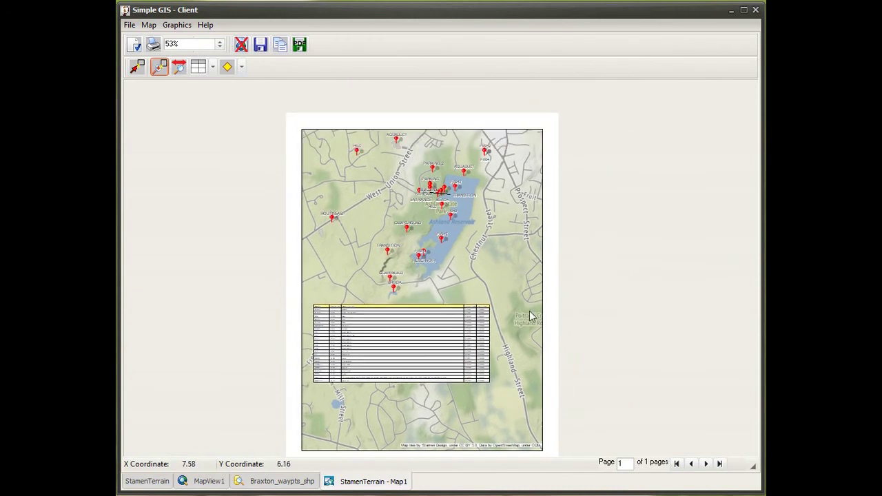
Select the waypoint table on the layout and widen it to nearly the full width of the map frame.
left_click(136, 66)
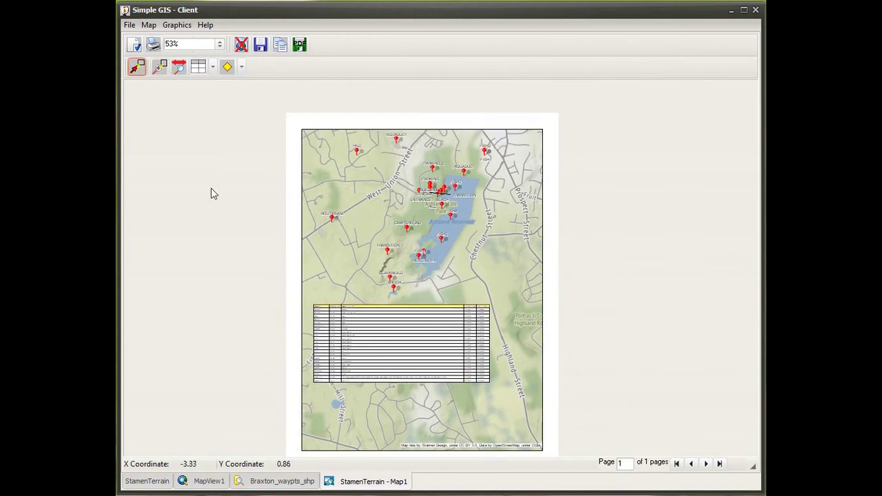
left_click(365, 376)
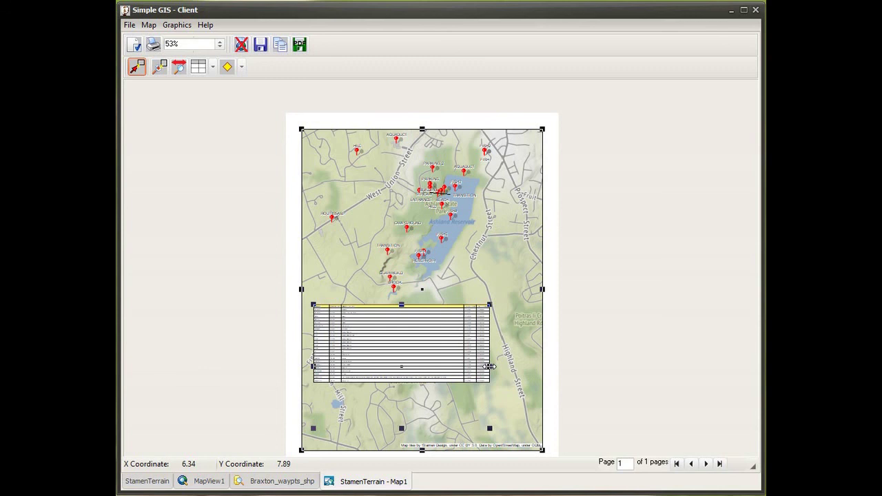
left_click_drag(488, 366, 528, 367)
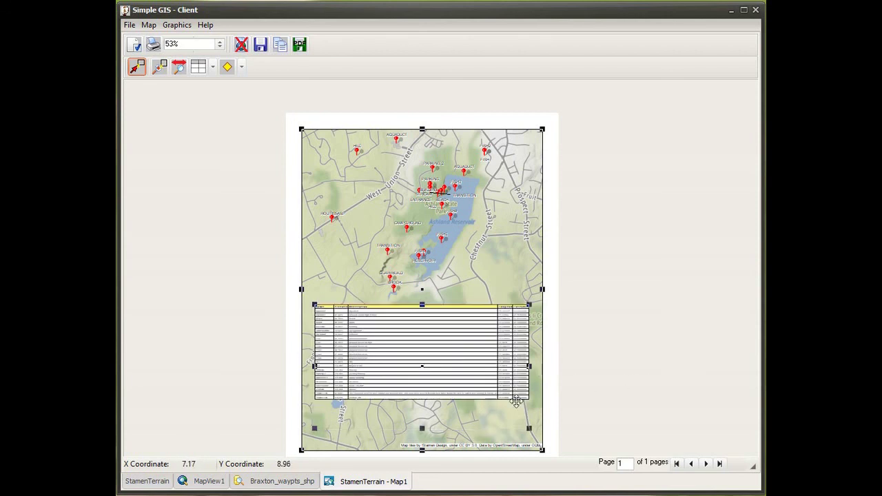
Turn viewport navigation on and pan the map within its frame southward, moving the reservoir to the frame's upper edge.
left_click(182, 73)
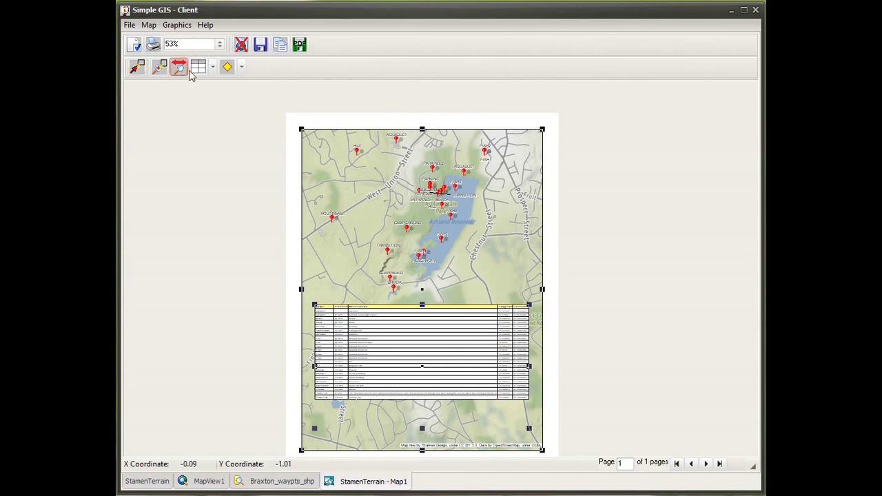
left_click(241, 45)
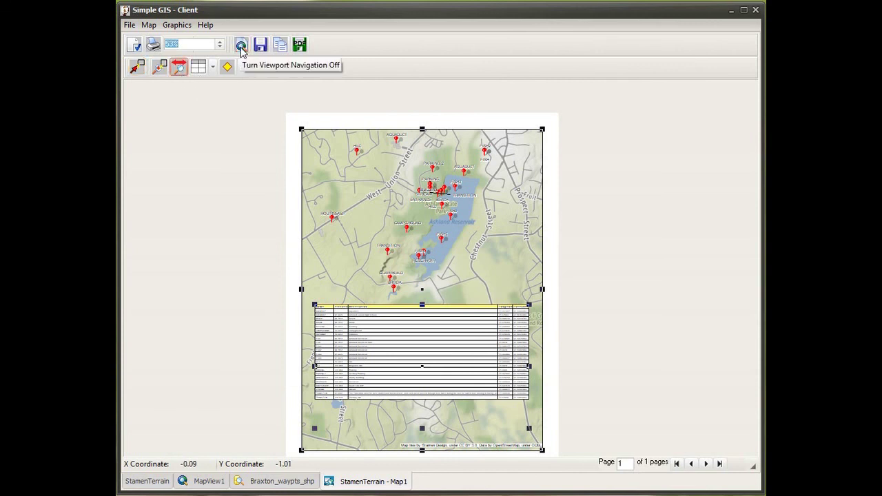
left_click_drag(457, 285, 457, 199)
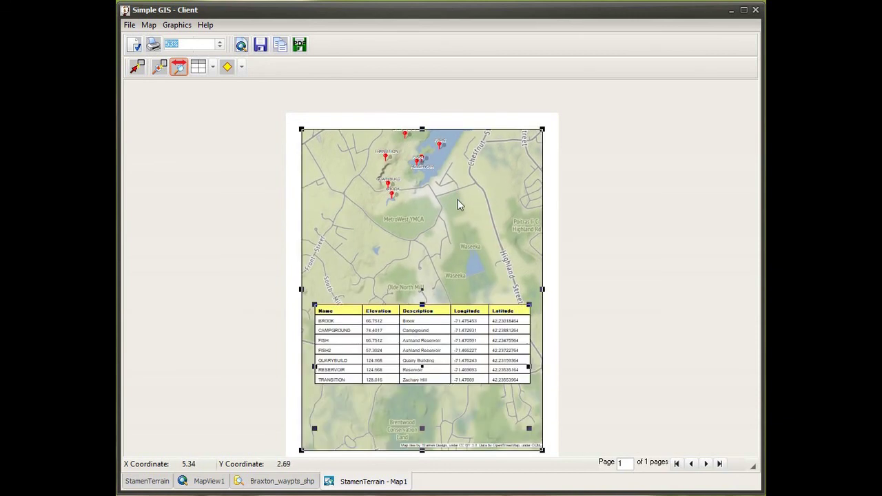